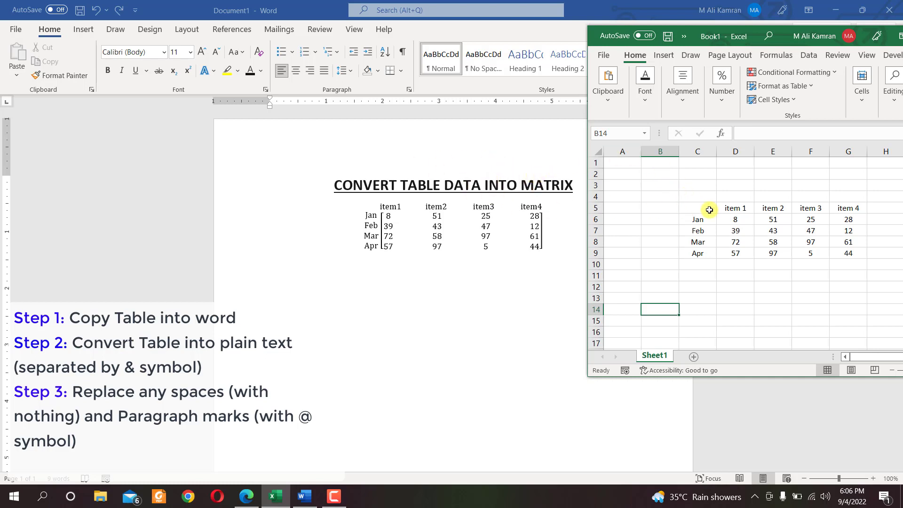
Examine the source table in the Excel sheet: its item headers, month labels and the block of values in D6:G9
left_click_drag(700, 211, 847, 254)
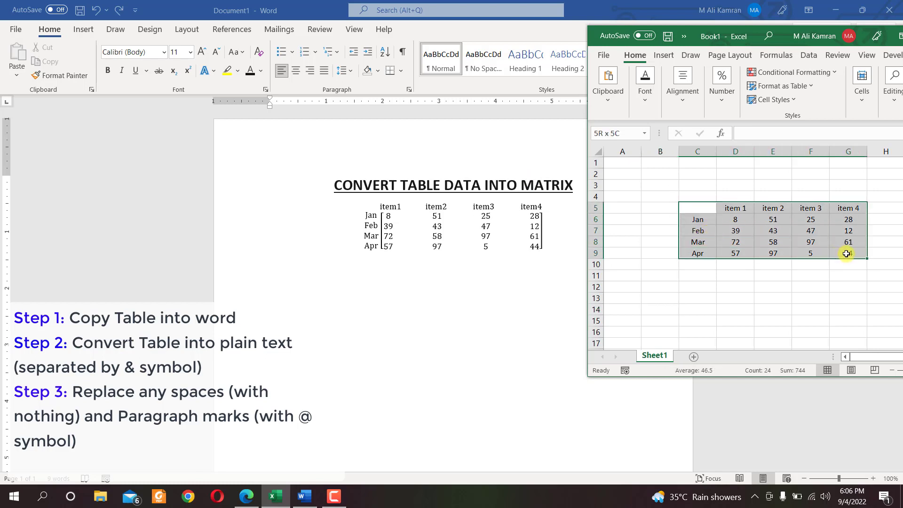
left_click(731, 208)
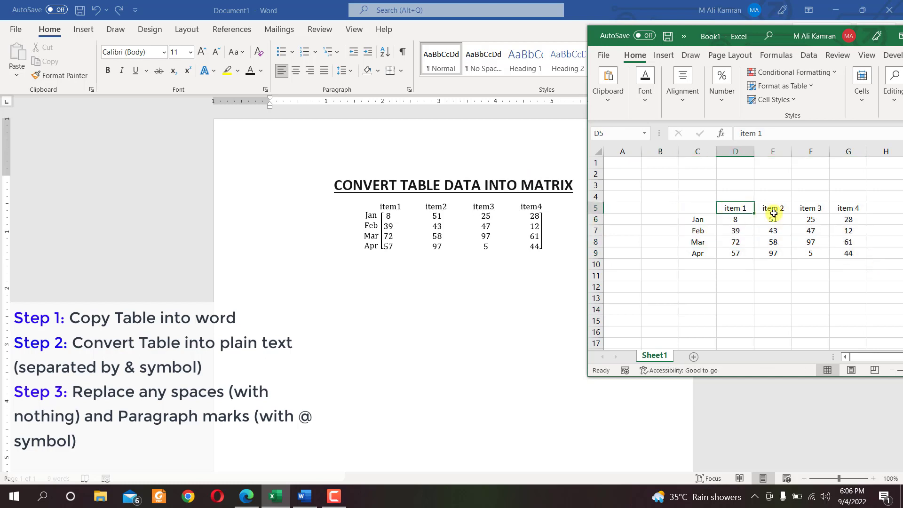
left_click_drag(771, 208, 821, 208)
left_click_drag(736, 219, 738, 236)
left_click(691, 220)
left_click(703, 232)
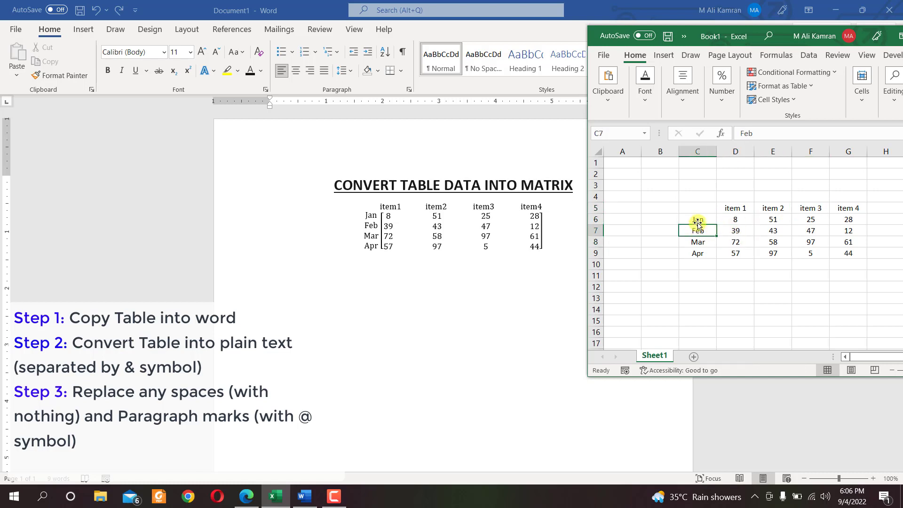
left_click(736, 231)
left_click(736, 208)
left_click(774, 208)
left_click(813, 208)
left_click(845, 208)
left_click_drag(695, 207, 769, 245)
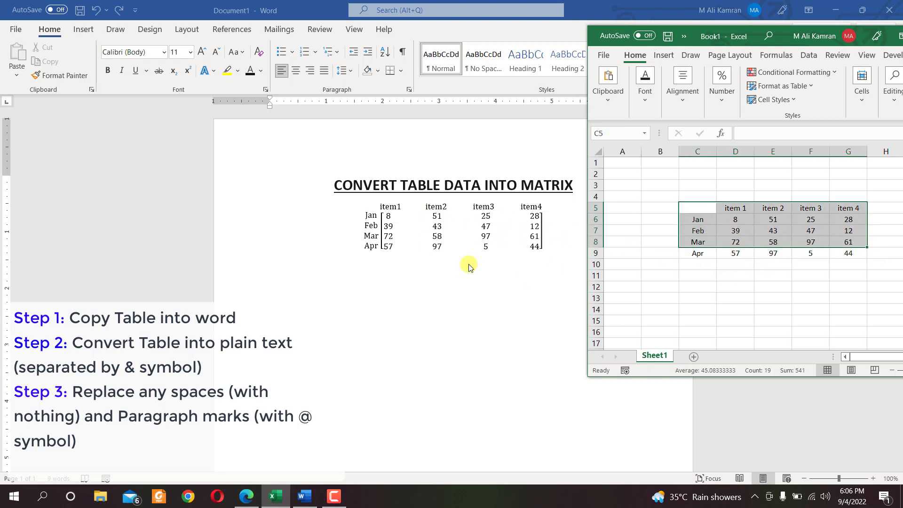
left_click(494, 281)
left_click(275, 496)
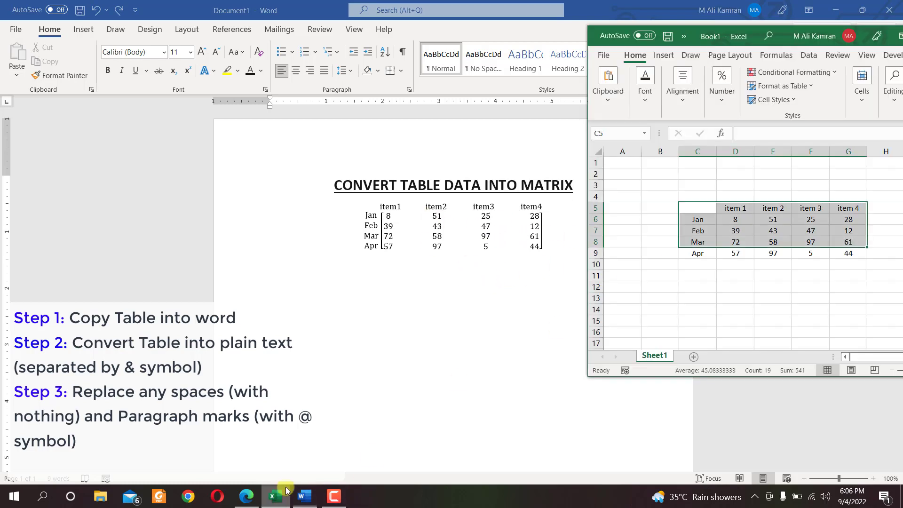
left_click(773, 274)
left_click_drag(734, 219, 844, 255)
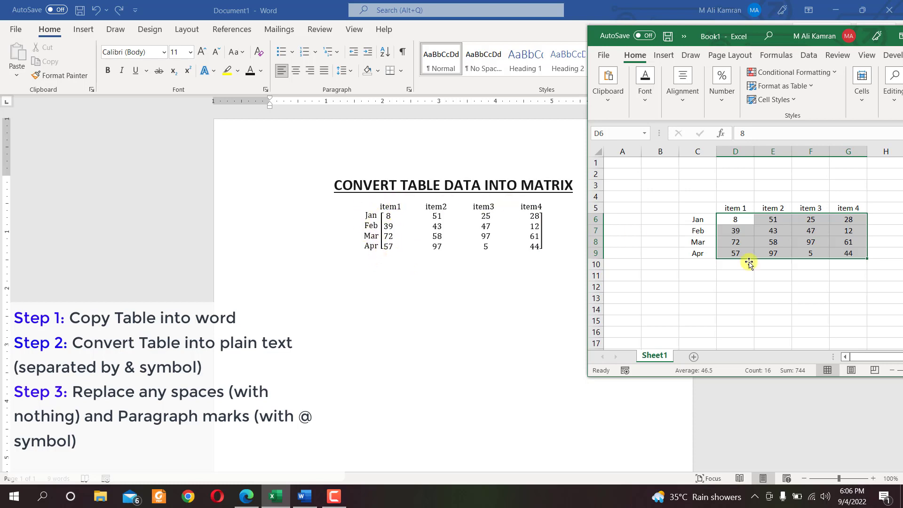
left_click(733, 303)
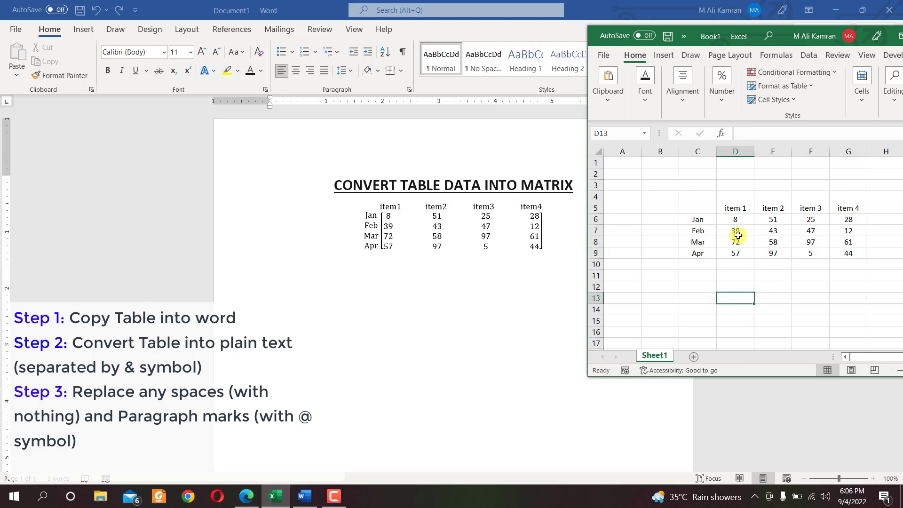
Copy the header cells item 1 to item 4 from Excel and paste them into the Word document below the matrix
left_click_drag(724, 208, 856, 207)
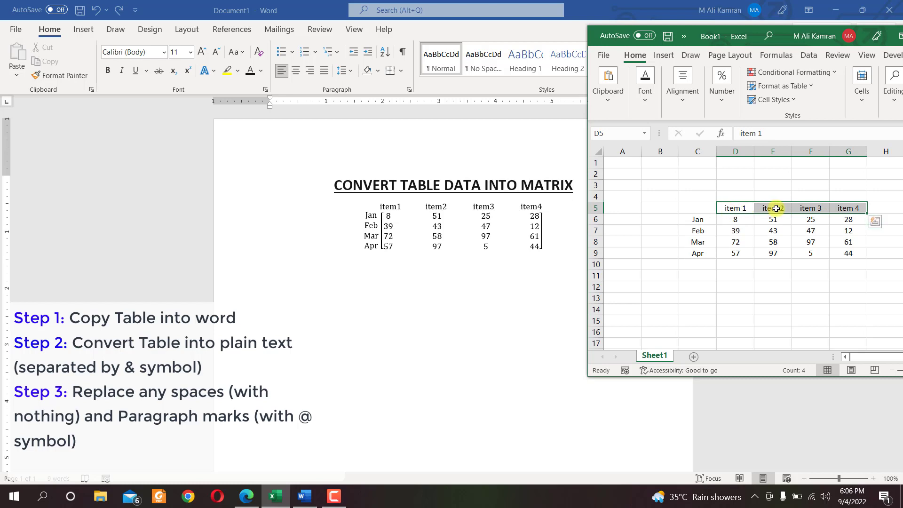
key("ctrl+q")
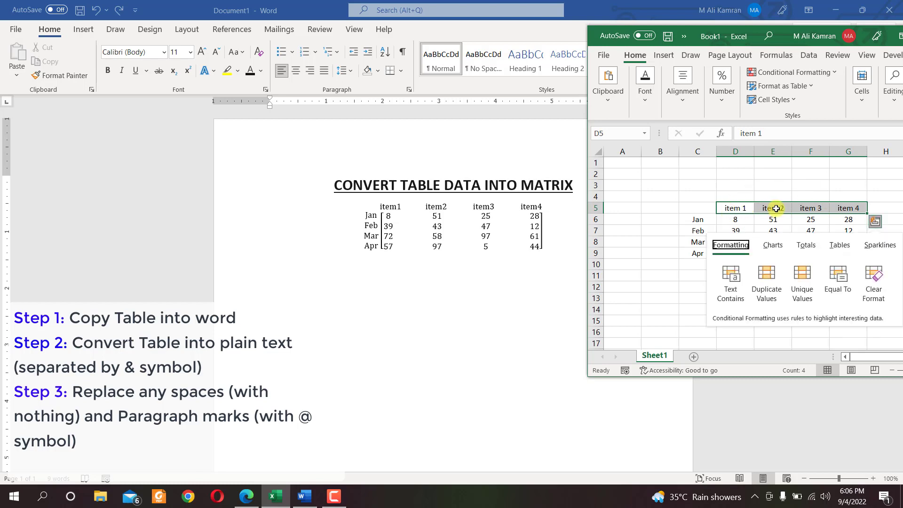
right_click(775, 208)
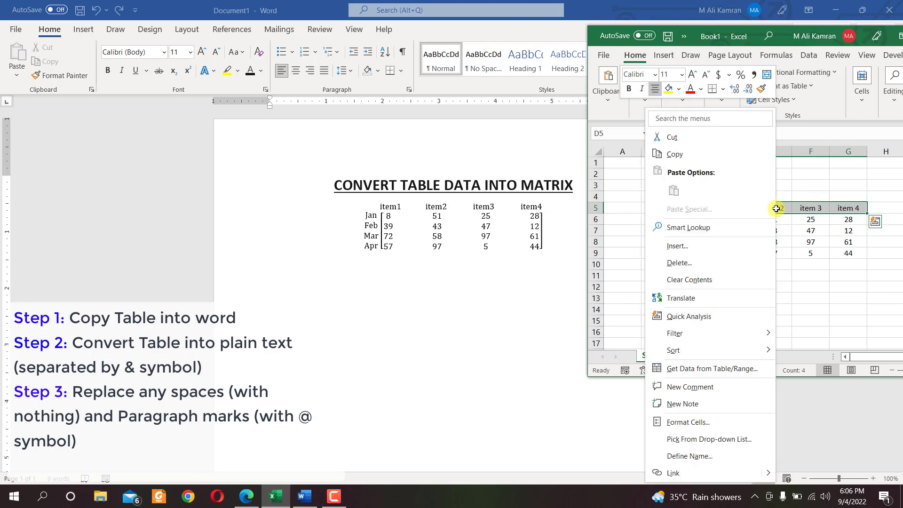
left_click(677, 154)
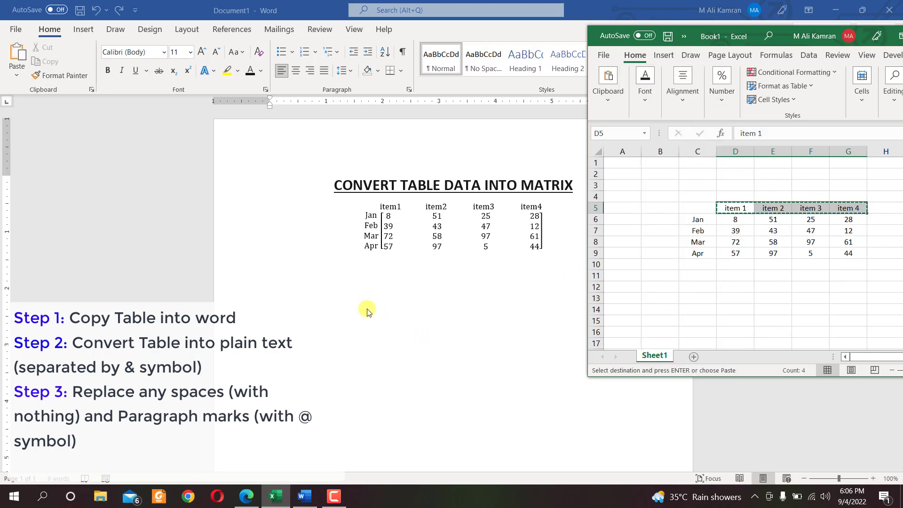
left_click(333, 290)
key("ctrl+v")
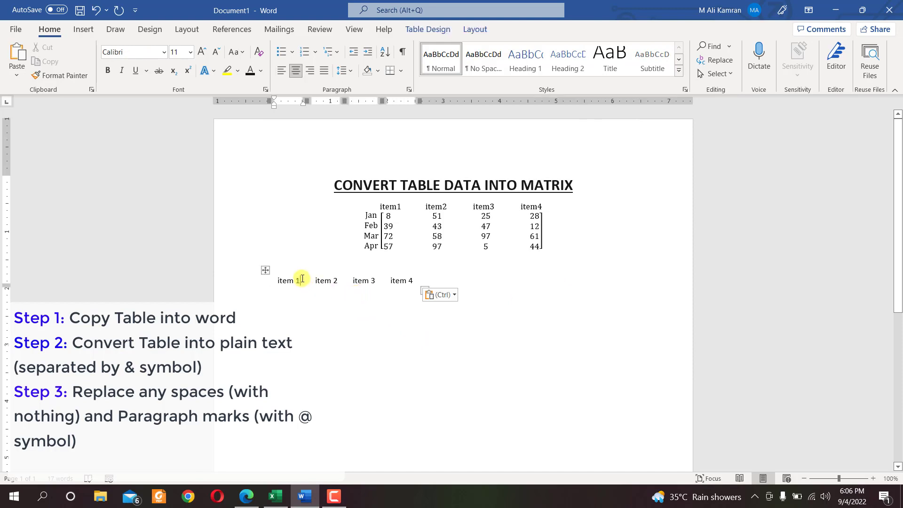
Convert the pasted header table to plain text, using & as the separator
left_click(264, 271)
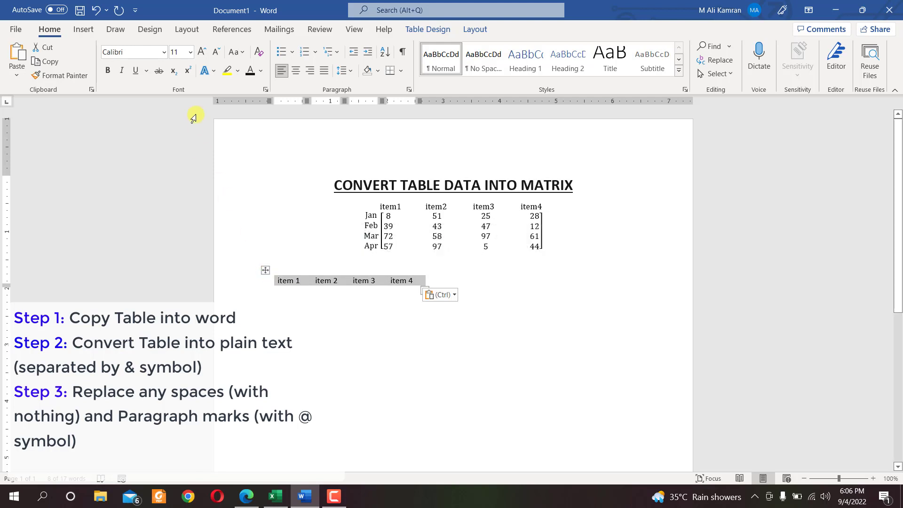
left_click(476, 31)
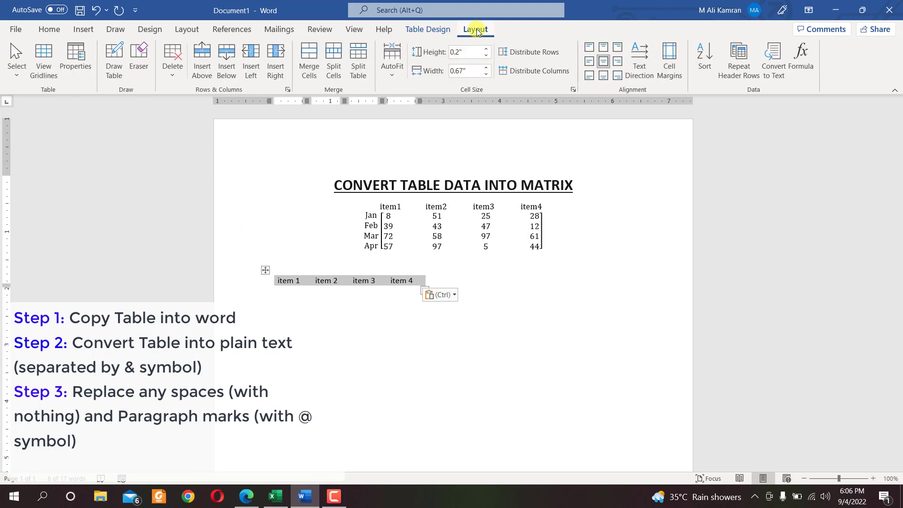
left_click(774, 68)
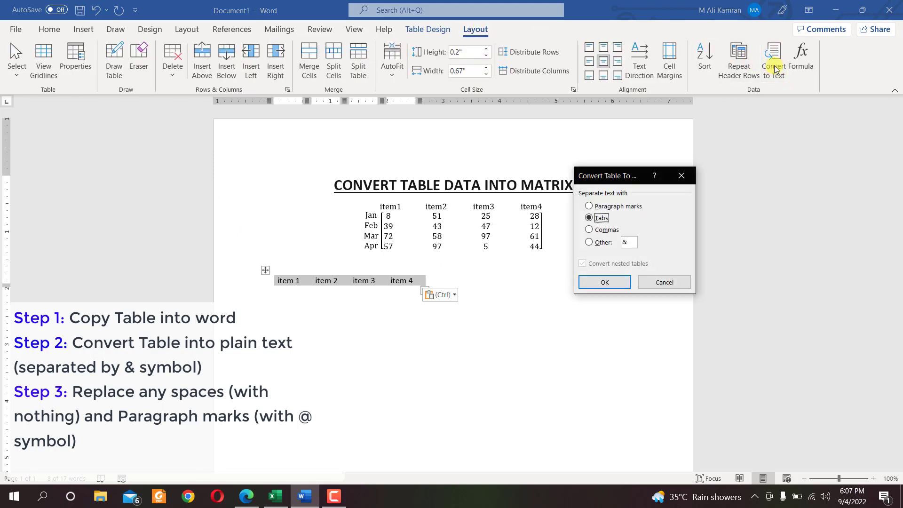
left_click_drag(605, 177, 648, 175)
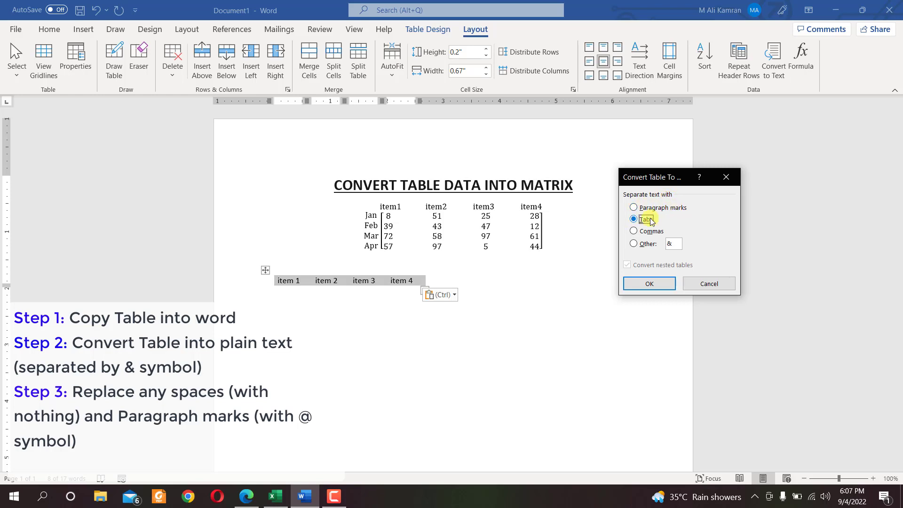
left_click(634, 243)
left_click(670, 242)
left_click(650, 282)
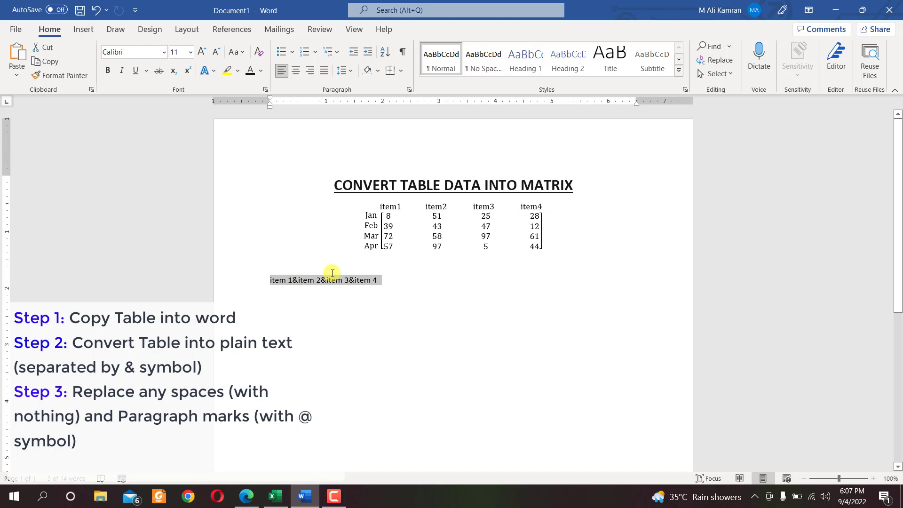
Replace all white space (^w) with nothing in the converted header line only, leaving the rest of the document unsearched
left_click(317, 280)
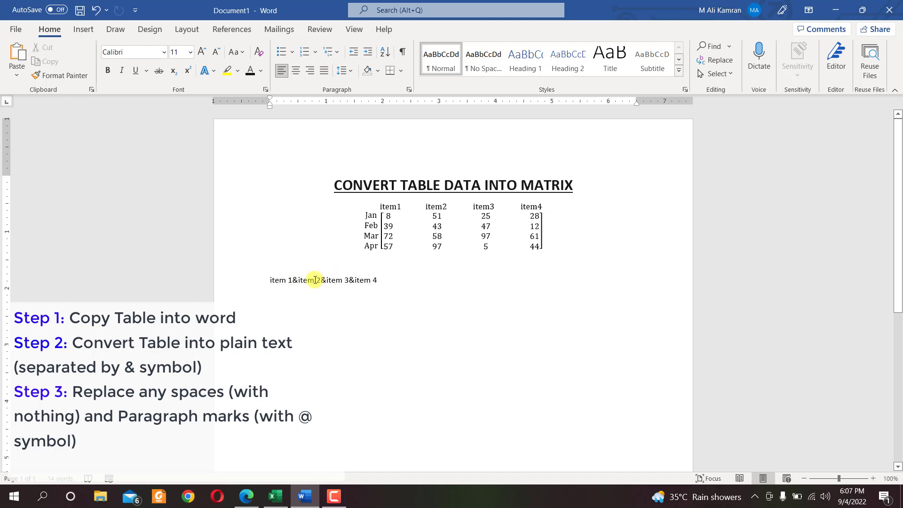
left_click_drag(315, 281, 317, 281)
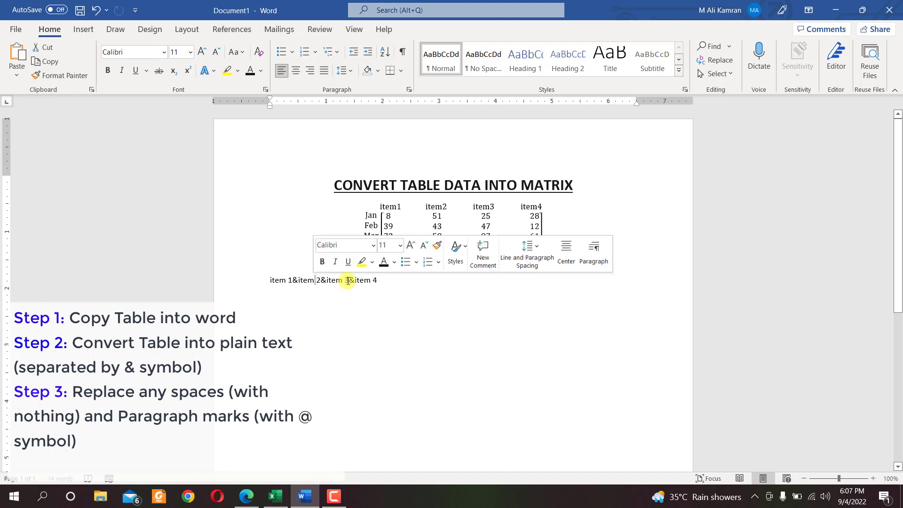
left_click_drag(375, 281, 278, 281)
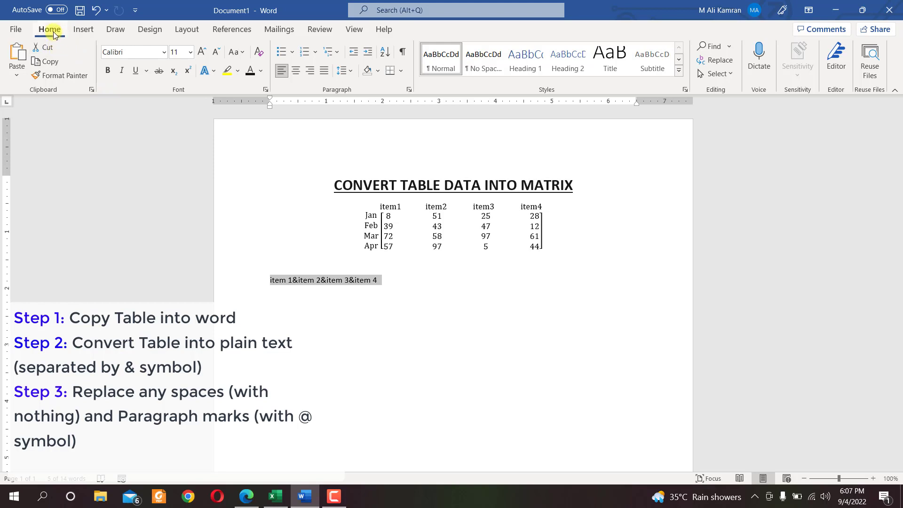
left_click(720, 61)
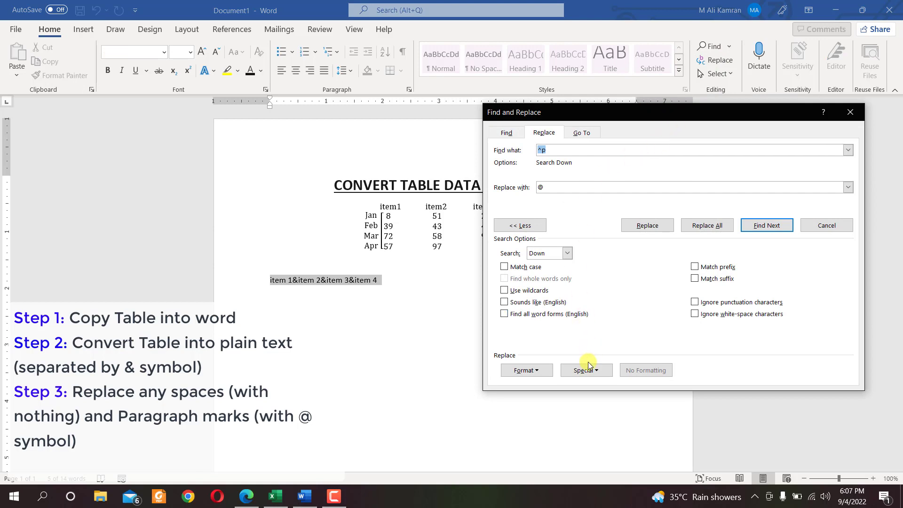
left_click(587, 371)
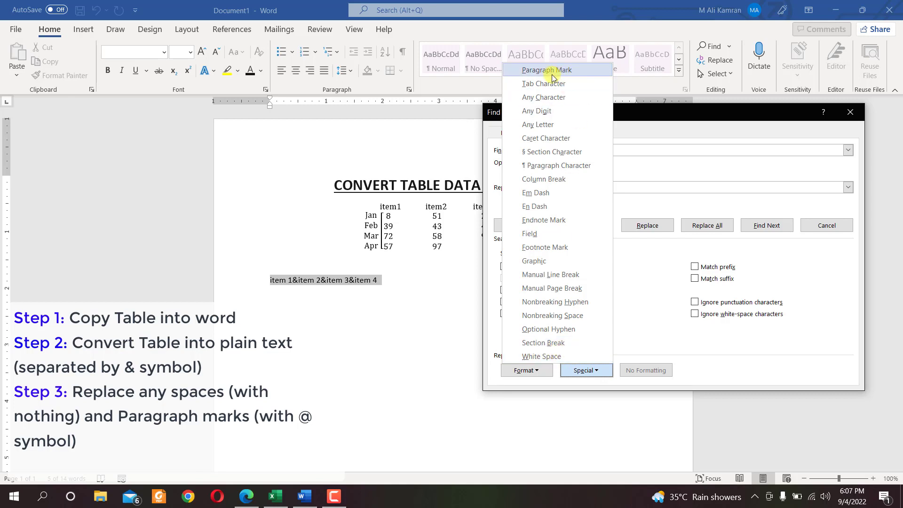
left_click(539, 357)
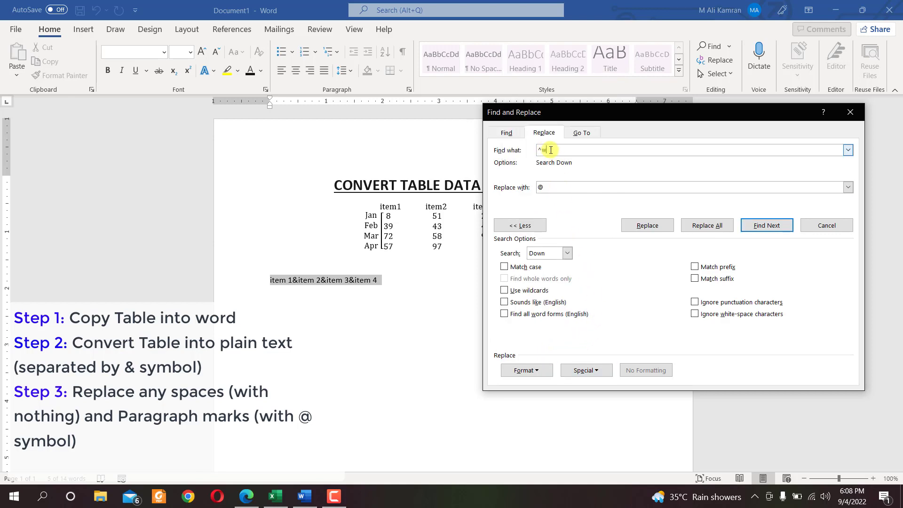
left_click_drag(536, 150, 548, 154)
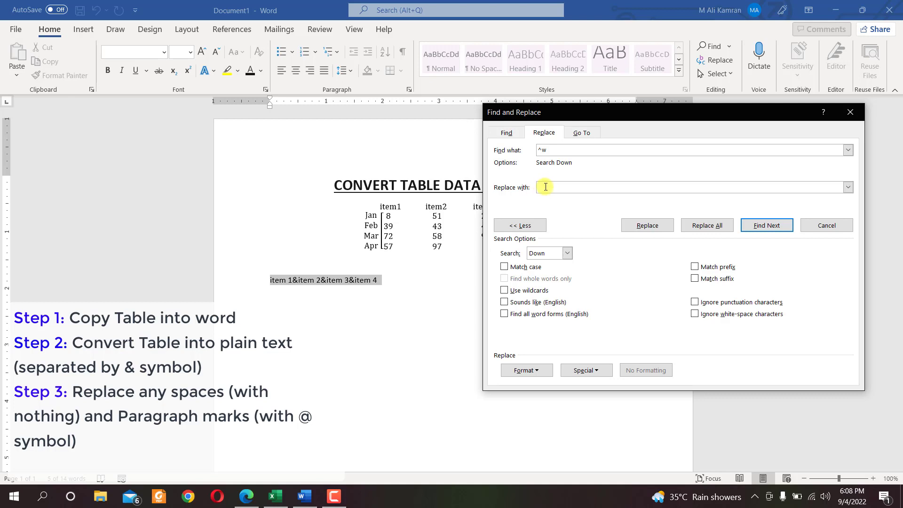
left_click(701, 226)
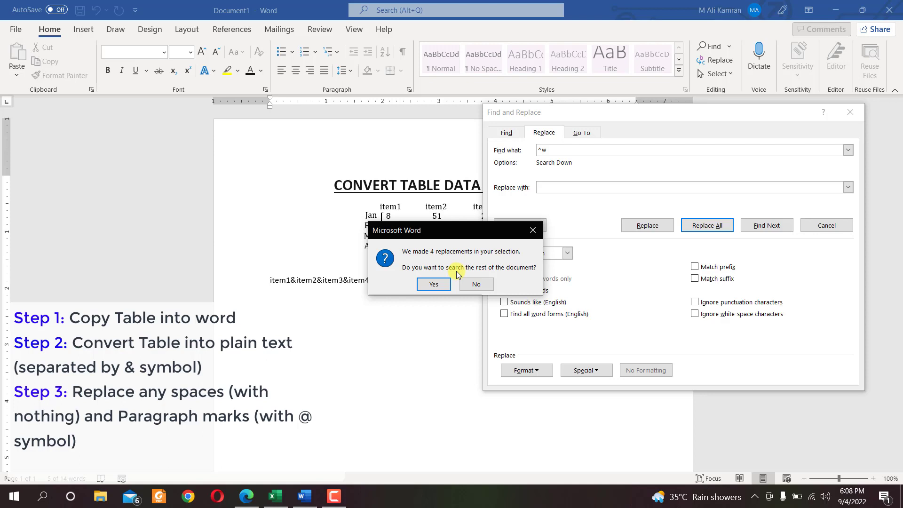
left_click(476, 284)
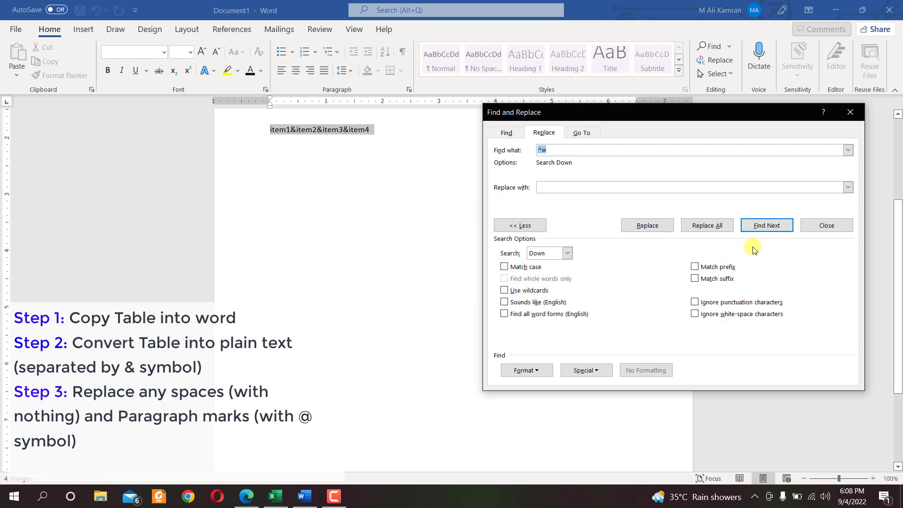
left_click(820, 227)
scroll(484, 236, "up", 3)
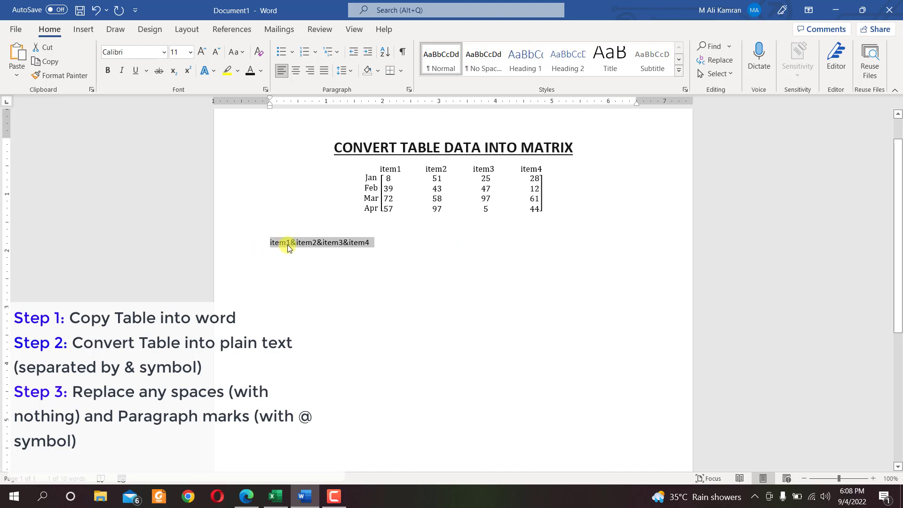
Switch to Excel and select the month labels Jan to Apr in cells C6:C9
left_click(275, 496)
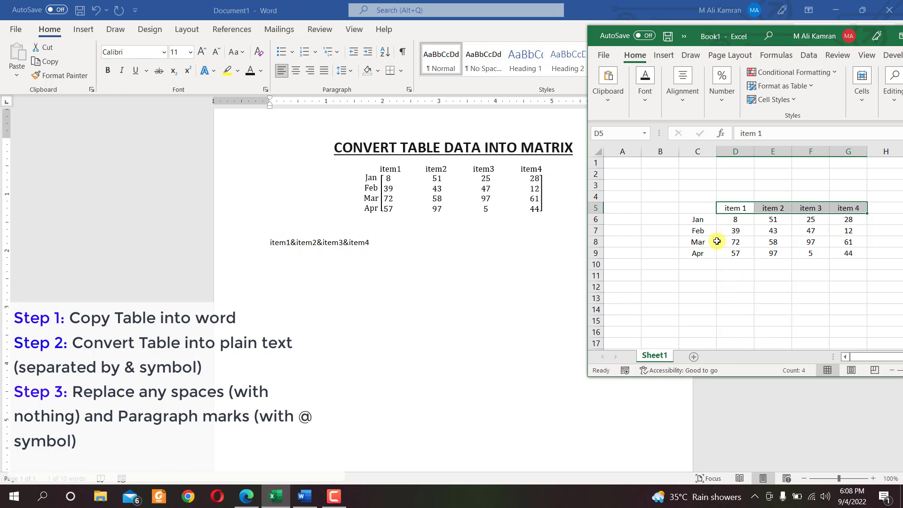
left_click_drag(696, 219, 697, 253)
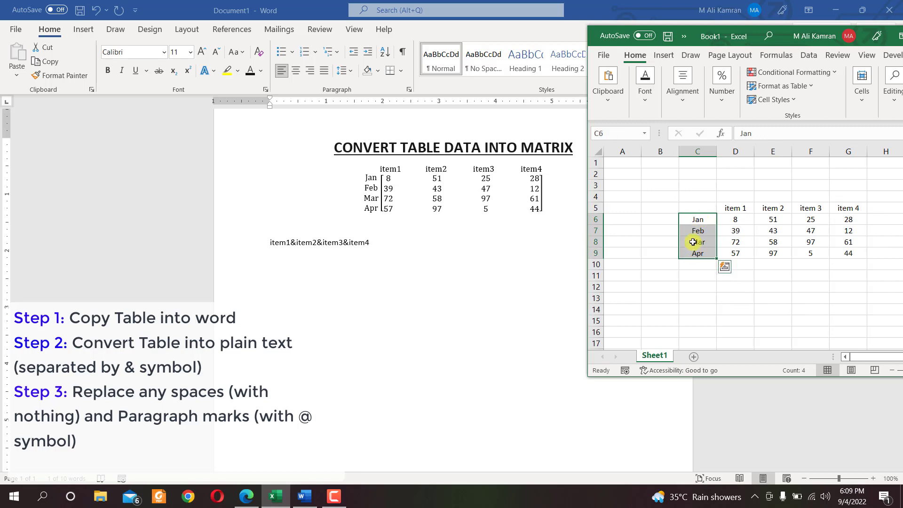
right_click(692, 242)
left_click(724, 153)
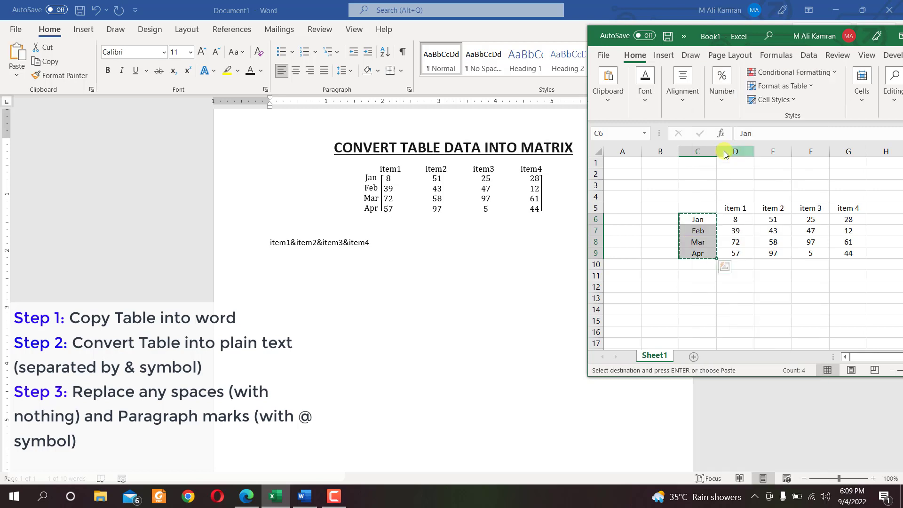
key("Escape")
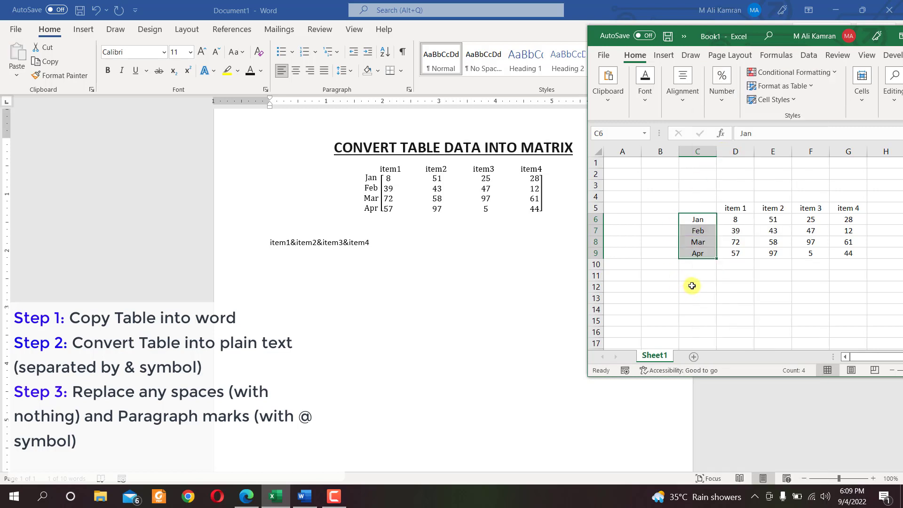
Switch to Word and insert an empty line below the item1&item2&item3&item4 text
left_click(317, 272)
left_click(329, 270)
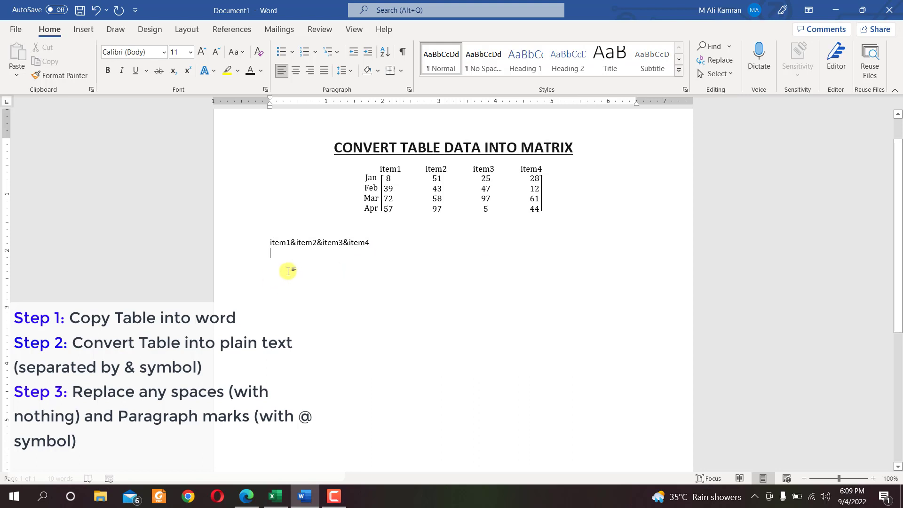
key("Return")
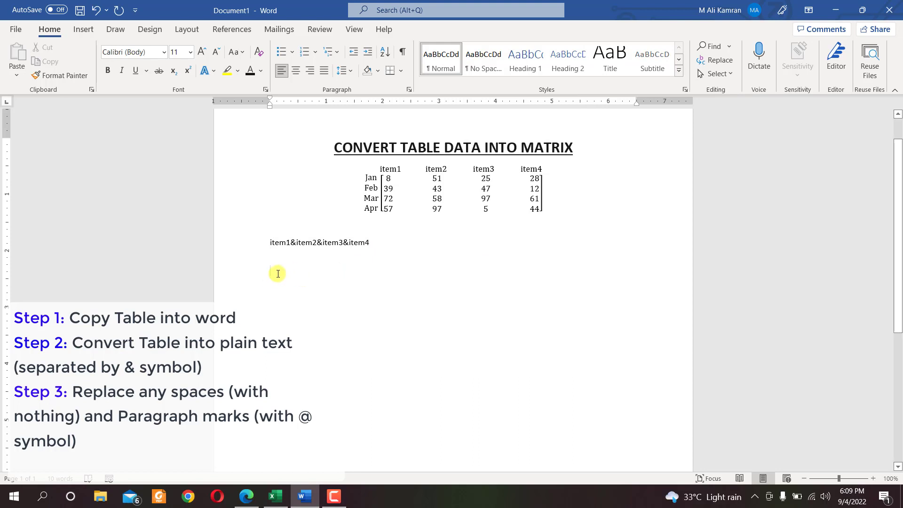
Copy the selected month labels from Excel and paste them into Word on the empty line below the item1&item2&item3&item4 text
left_click(271, 496)
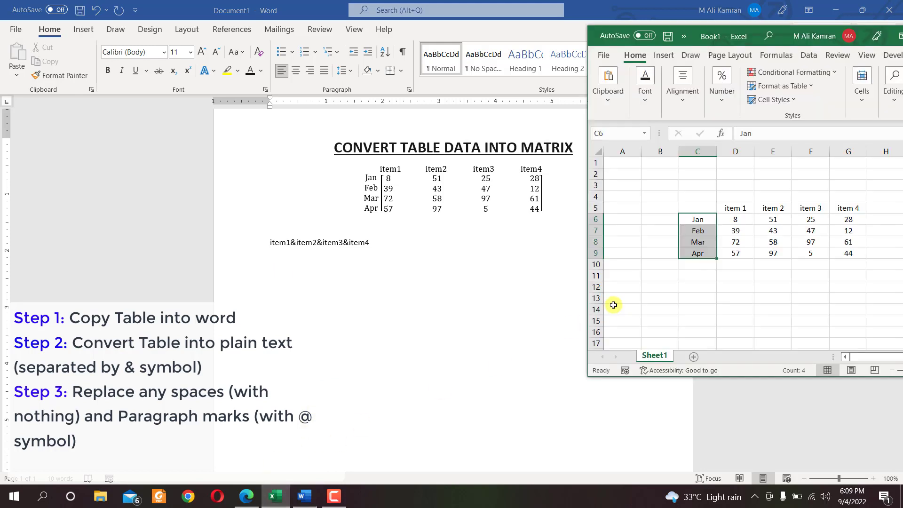
key("ctrl+c")
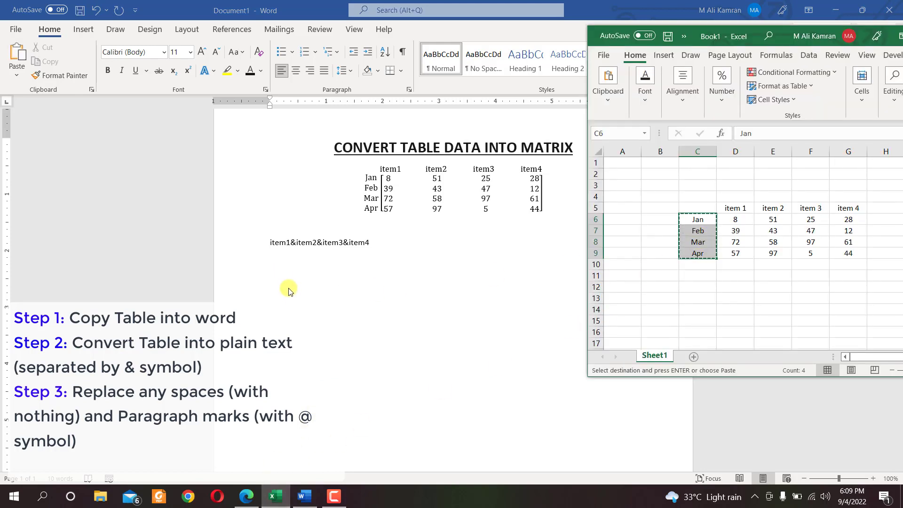
left_click(299, 262)
key("ctrl+v")
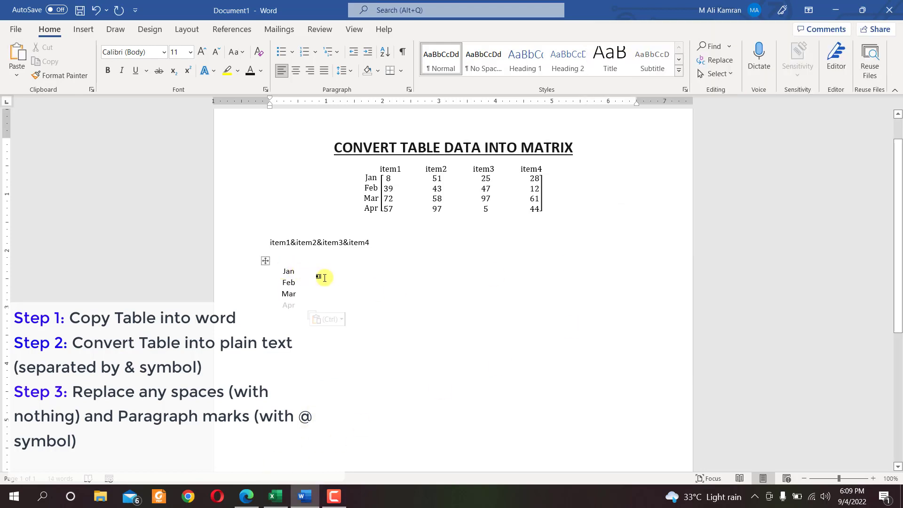
Convert the pasted month table to plain text, using & as the separator
left_click(263, 262)
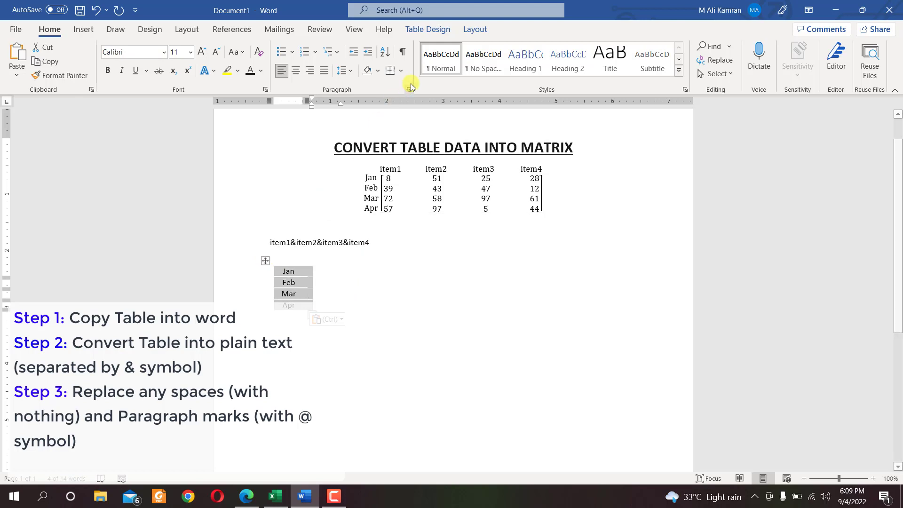
left_click(475, 29)
left_click(774, 61)
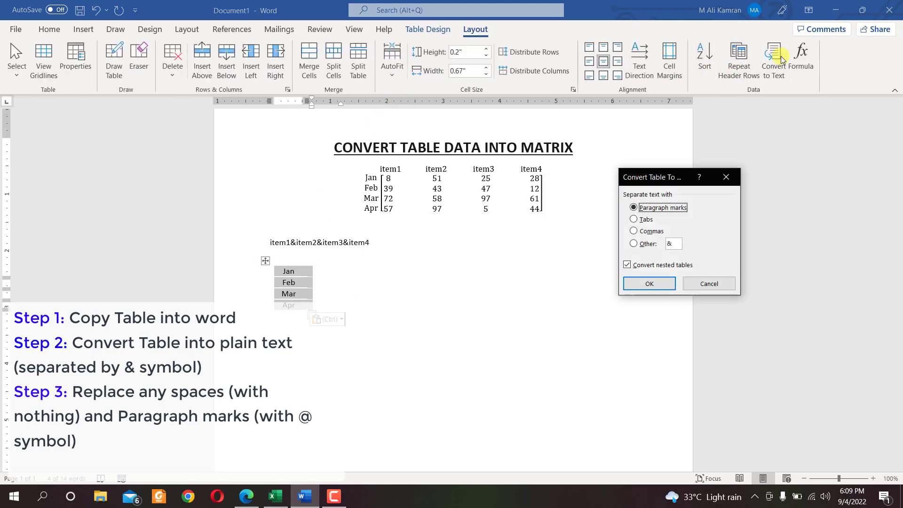
left_click(648, 244)
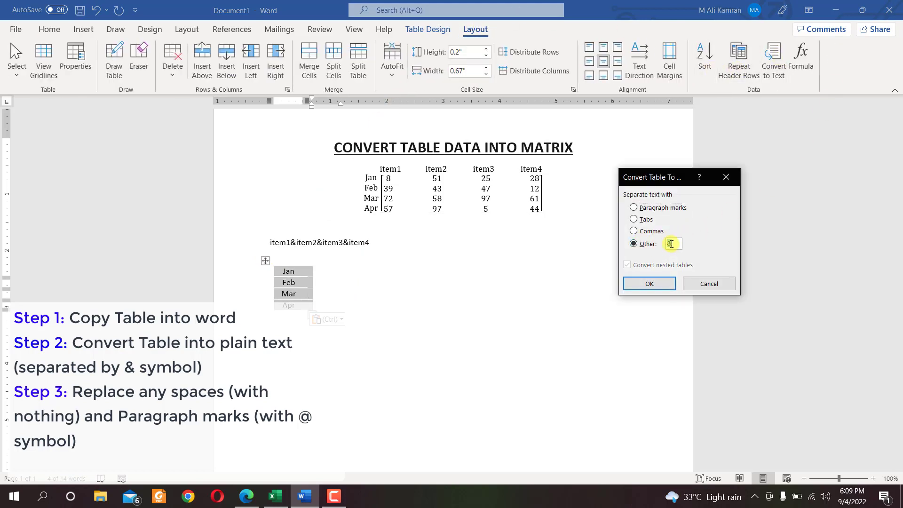
left_click(658, 282)
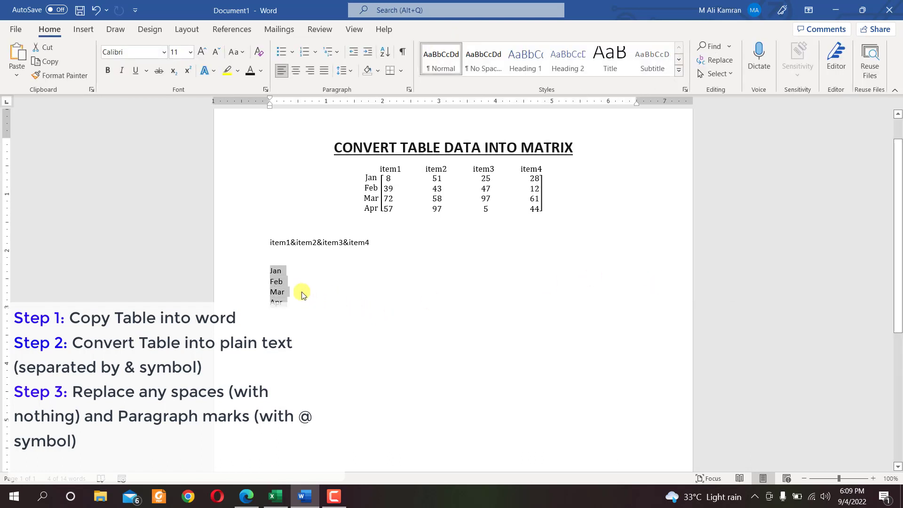
Show the formatting marks, examine the paragraph marks after the month labels, and hide the marks again
left_click(283, 275)
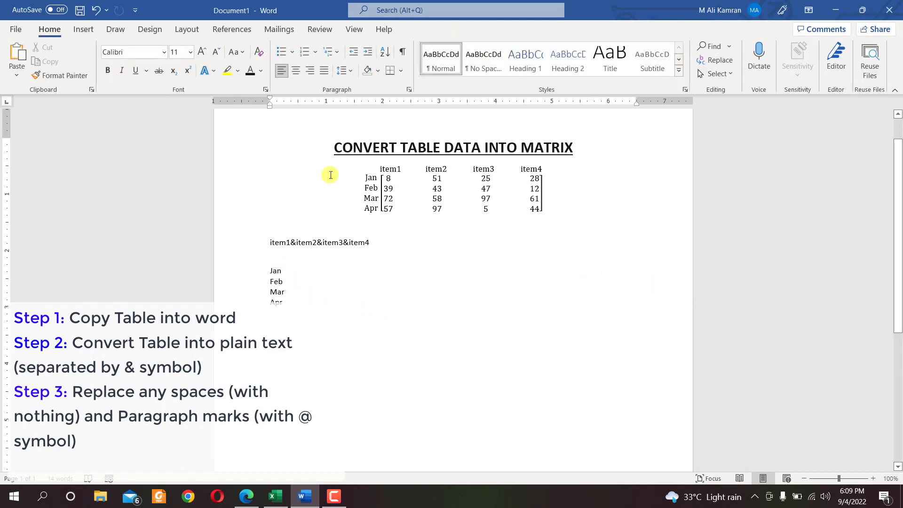
left_click(402, 53)
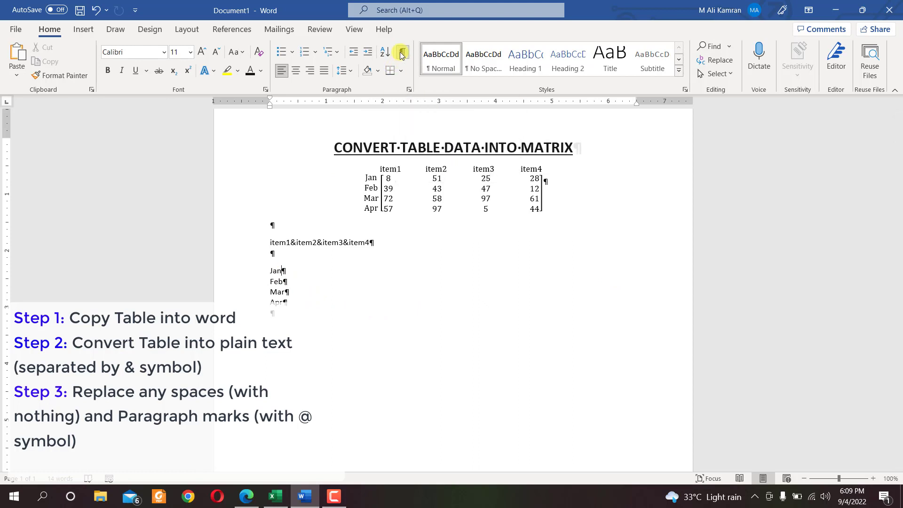
left_click_drag(285, 271, 289, 308)
left_click(287, 291)
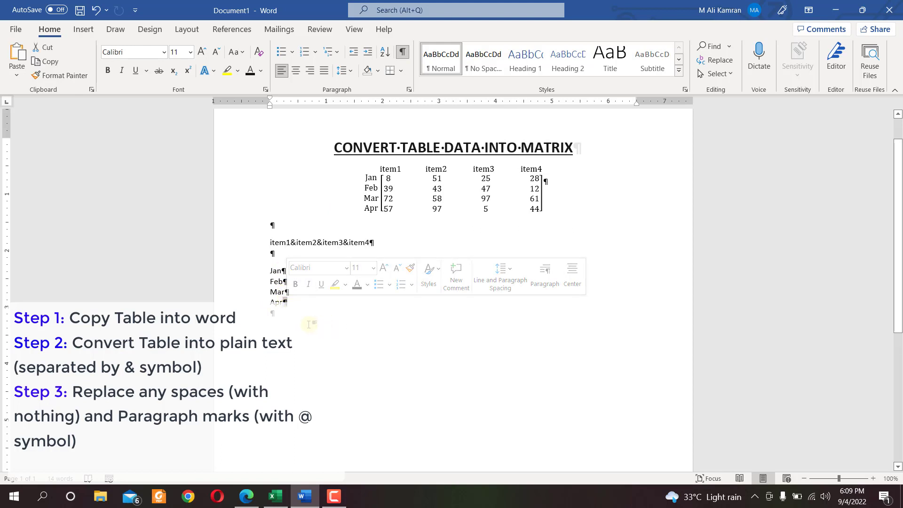
left_click(284, 311)
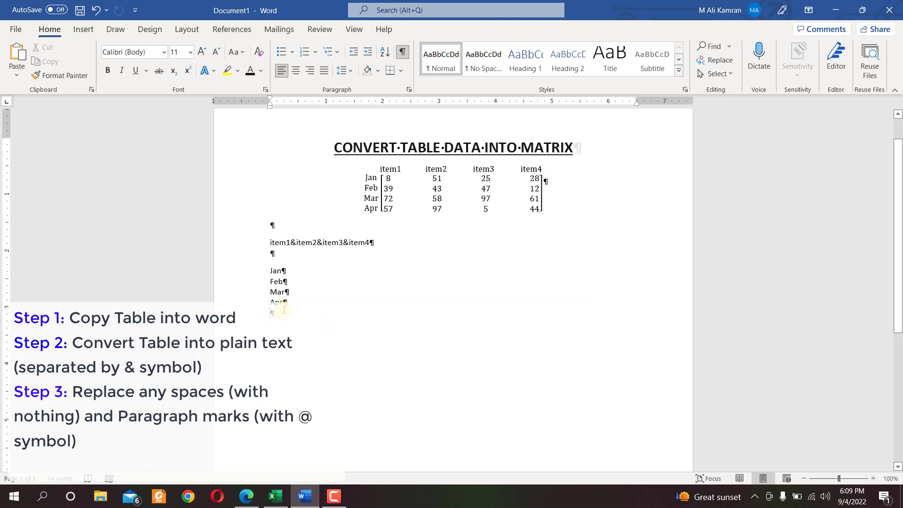
left_click(402, 52)
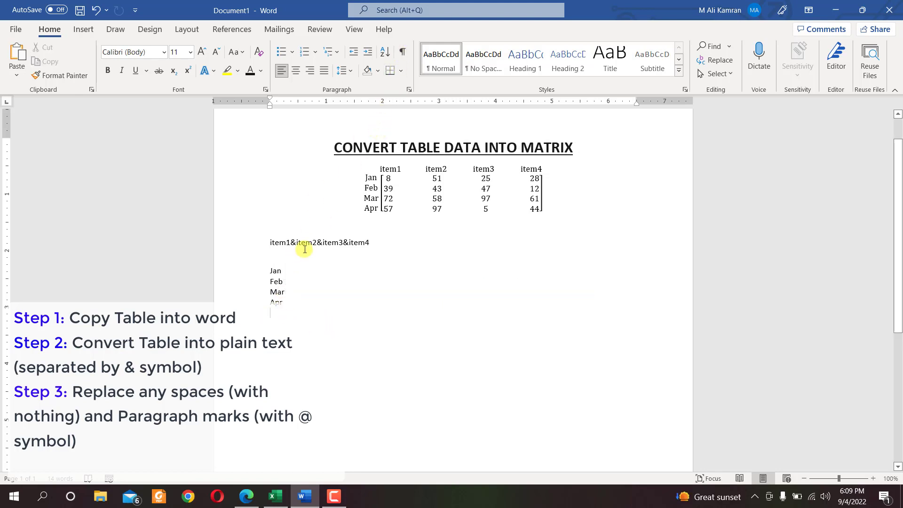
Replace all paragraph marks (^p) with @ in the Jan to Apr lines only, leaving the rest of the document unsearched
left_click_drag(281, 304, 272, 271)
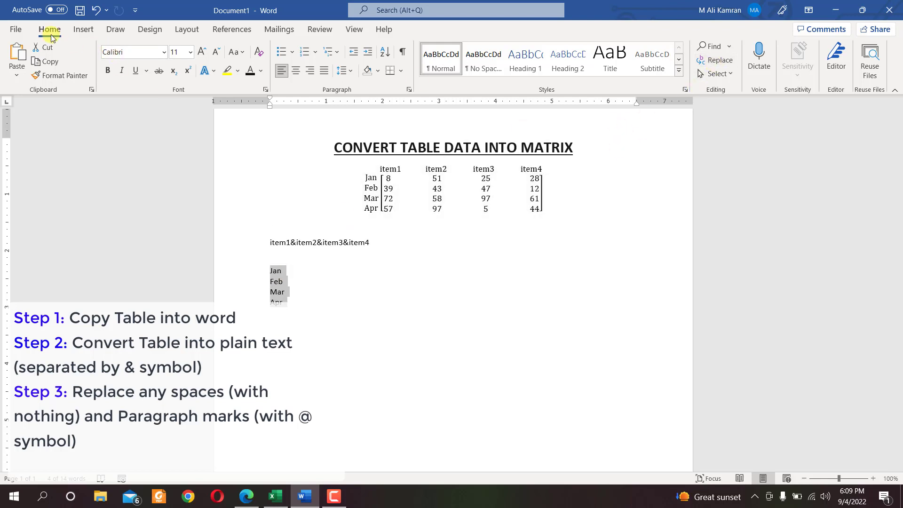
left_click(701, 62)
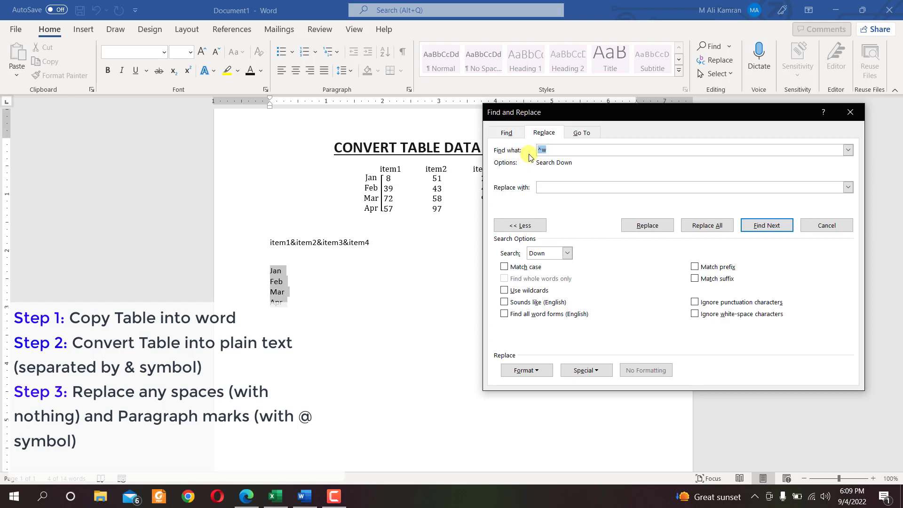
left_click(566, 370)
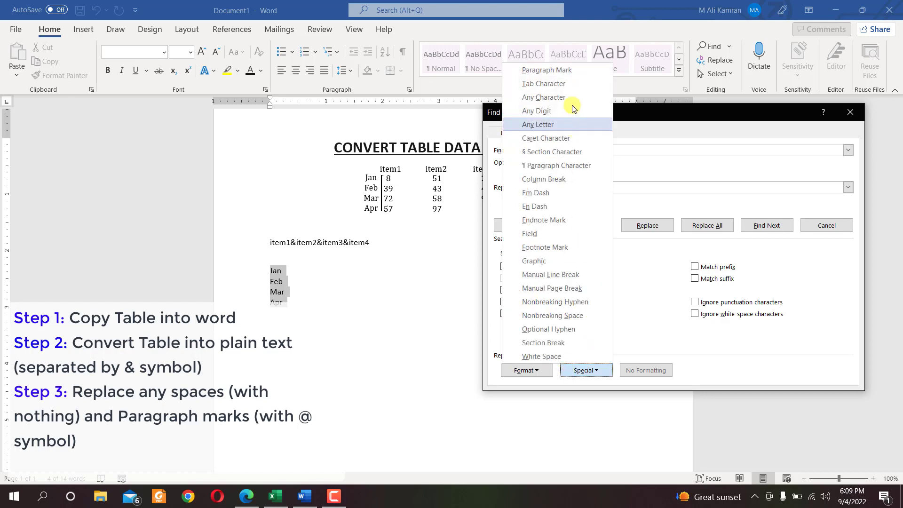
left_click(629, 111)
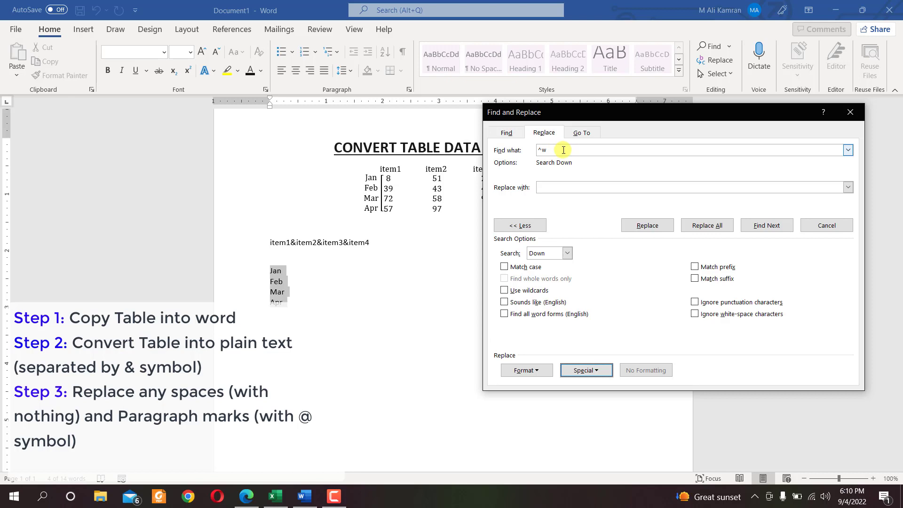
left_click_drag(557, 150, 531, 150)
left_click(586, 371)
left_click(553, 73)
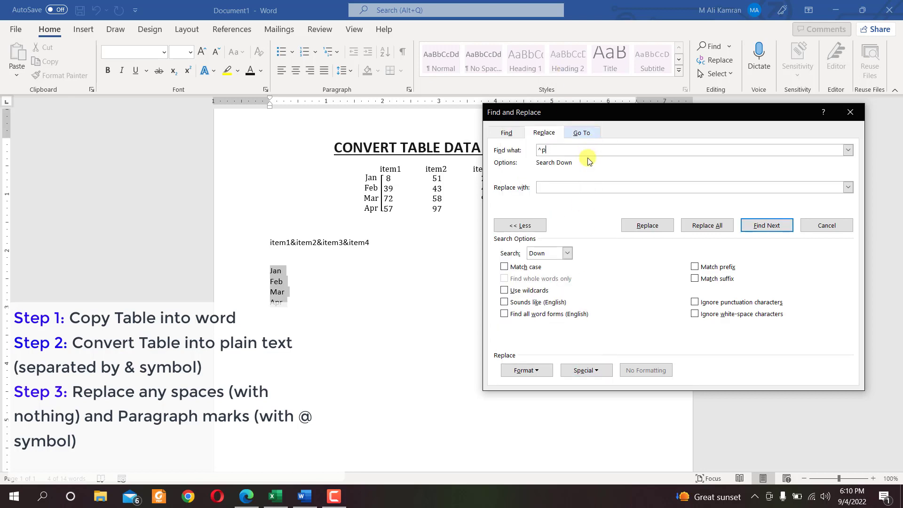
left_click_drag(549, 150, 535, 150)
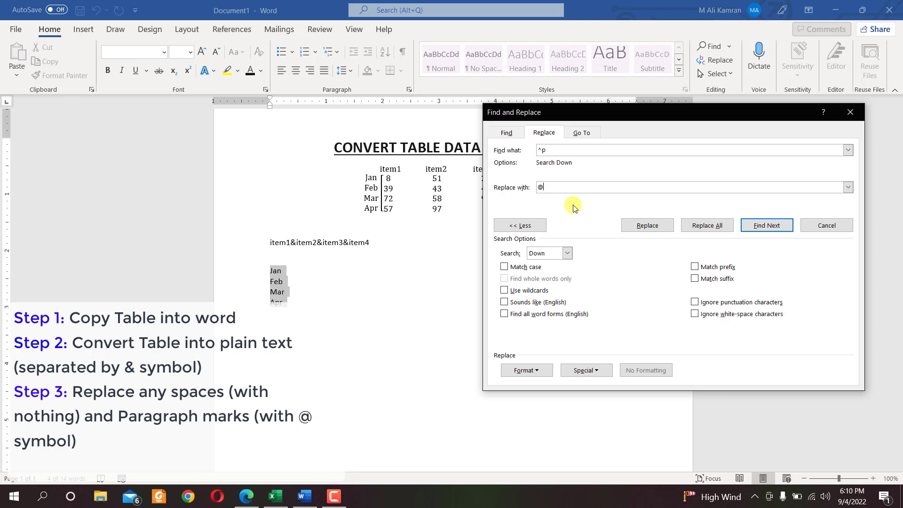
left_click(714, 227)
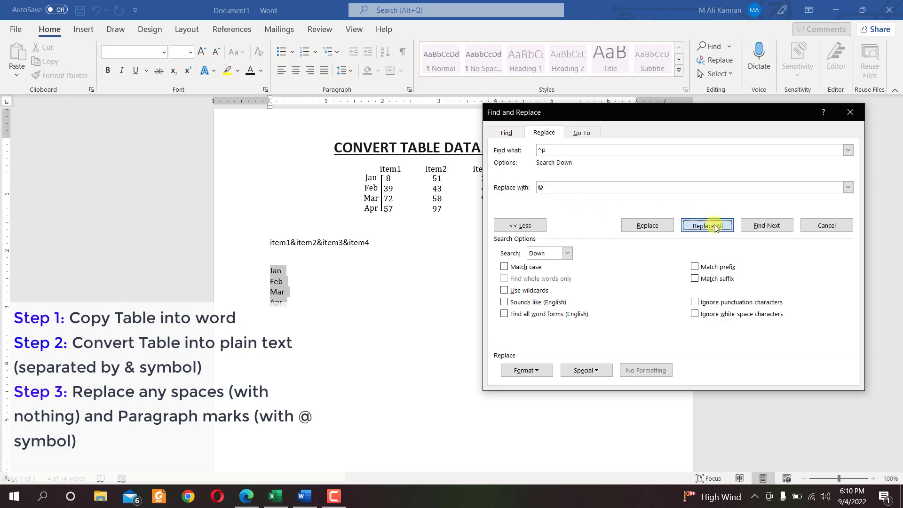
left_click(473, 285)
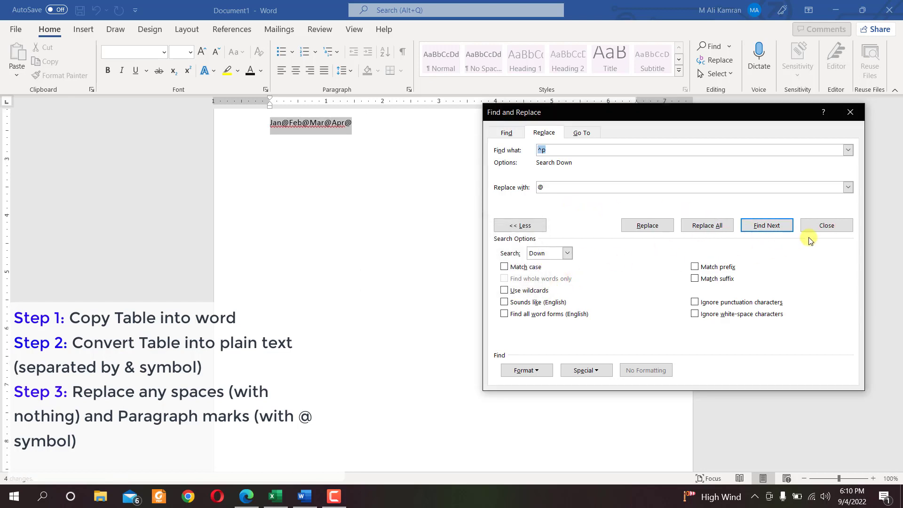
left_click(806, 226)
scroll(453, 246, "up", 4)
left_click(403, 238)
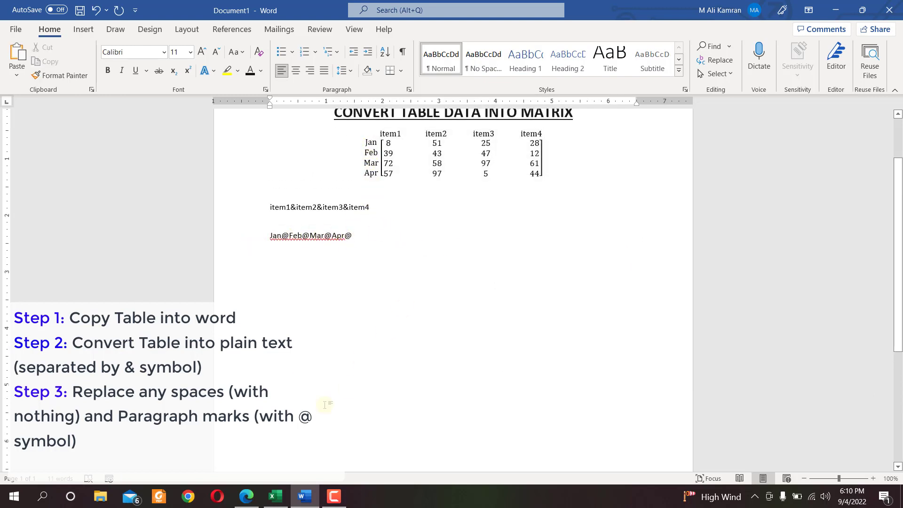
Delete the trailing @ after Apr and start a new line below the month text
left_click(276, 496)
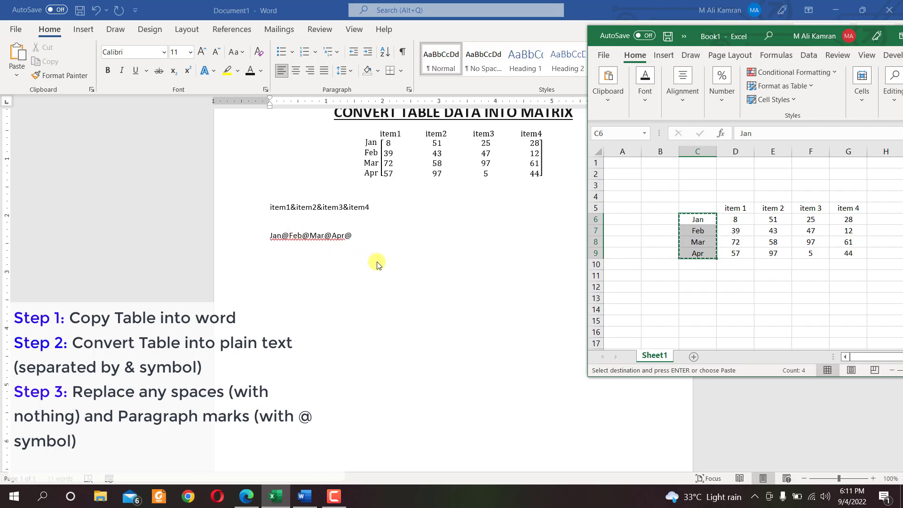
left_click(401, 259)
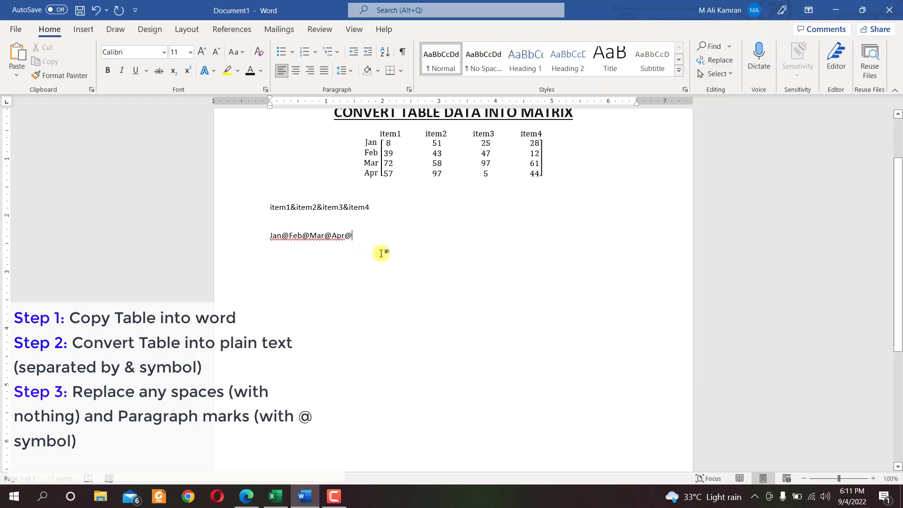
triple_click(343, 235)
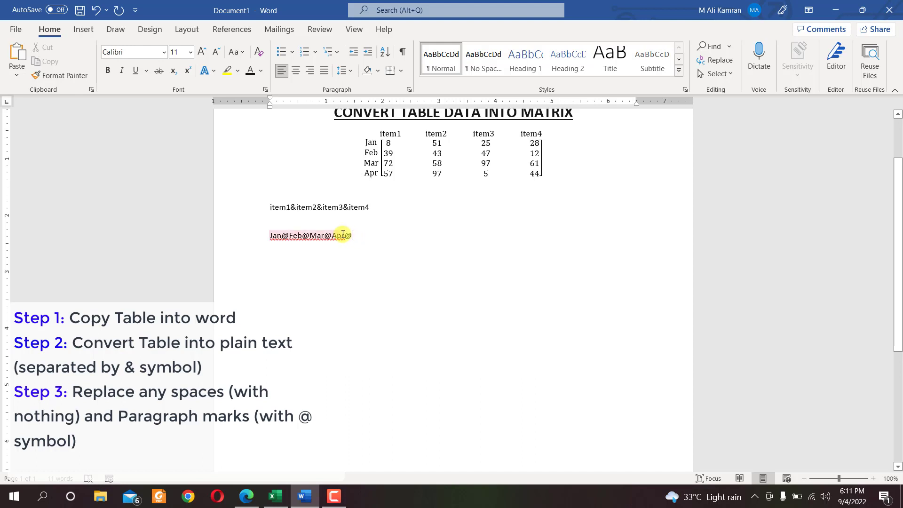
left_click(349, 236)
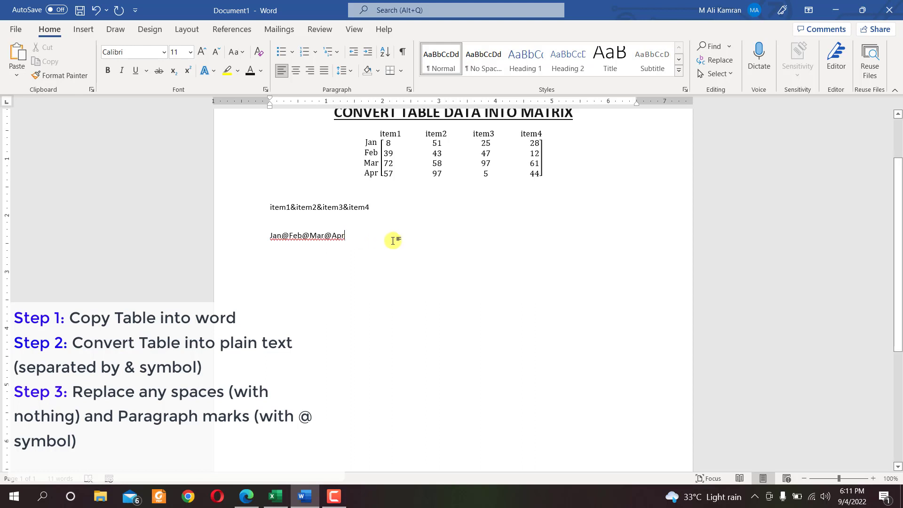
key("Return")
Copy the numeric values in cells D6:G9 from Excel and paste them into Word below the Jan@Feb@Mar@Apr line
left_click(276, 496)
right_click(776, 232)
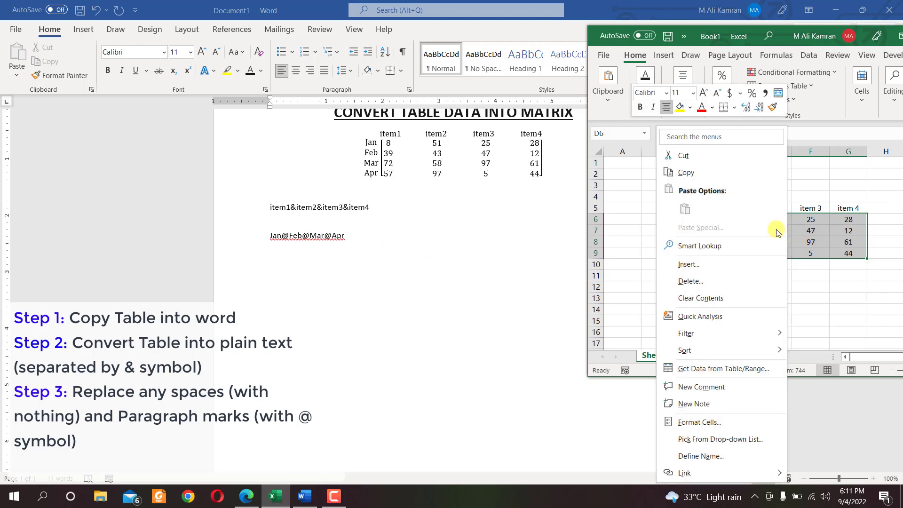
left_click(701, 173)
left_click(341, 271)
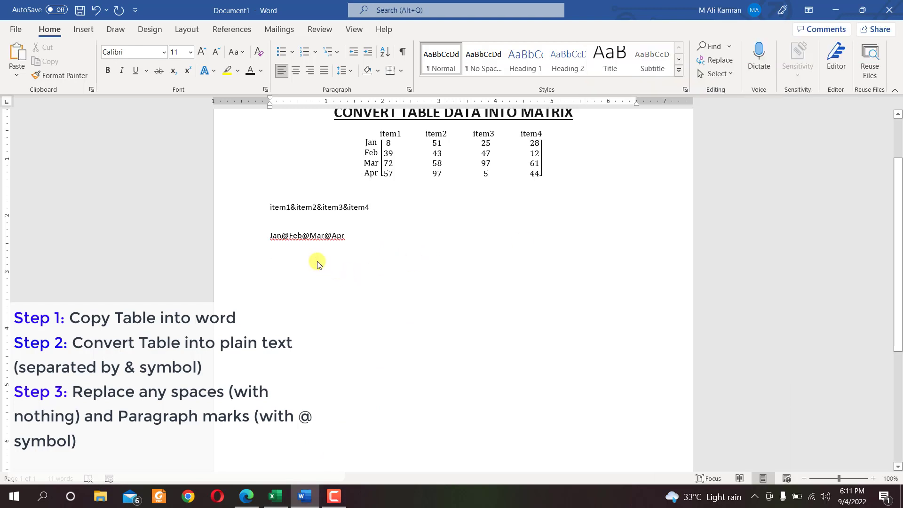
key("ctrl+v")
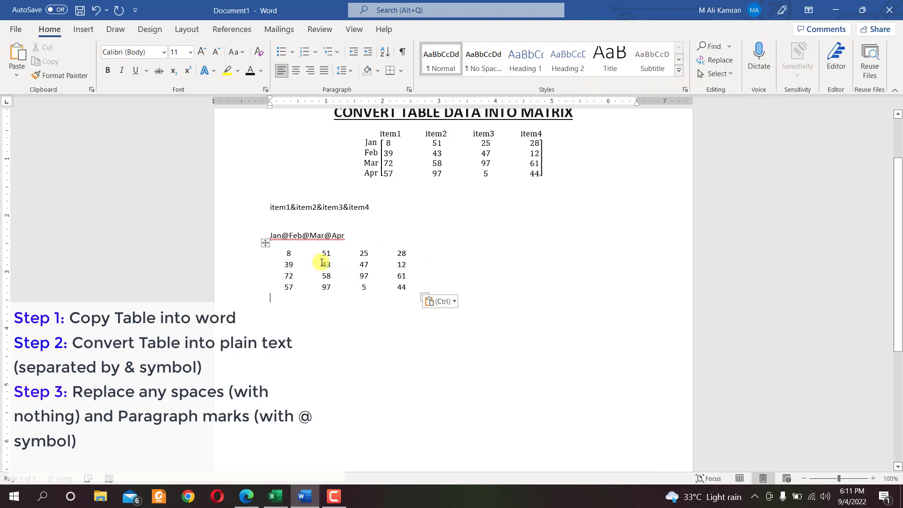
Convert the pasted table of values to plain text, using & as the separator
left_click(266, 243)
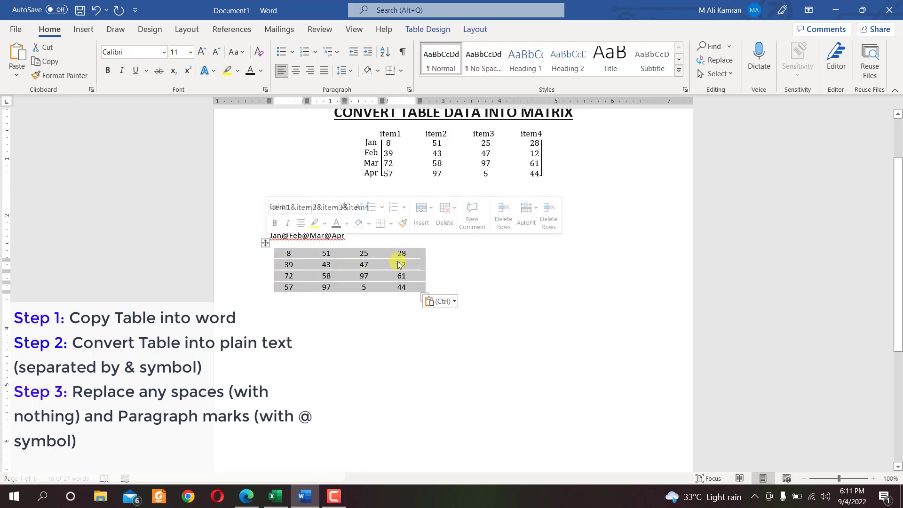
left_click(475, 30)
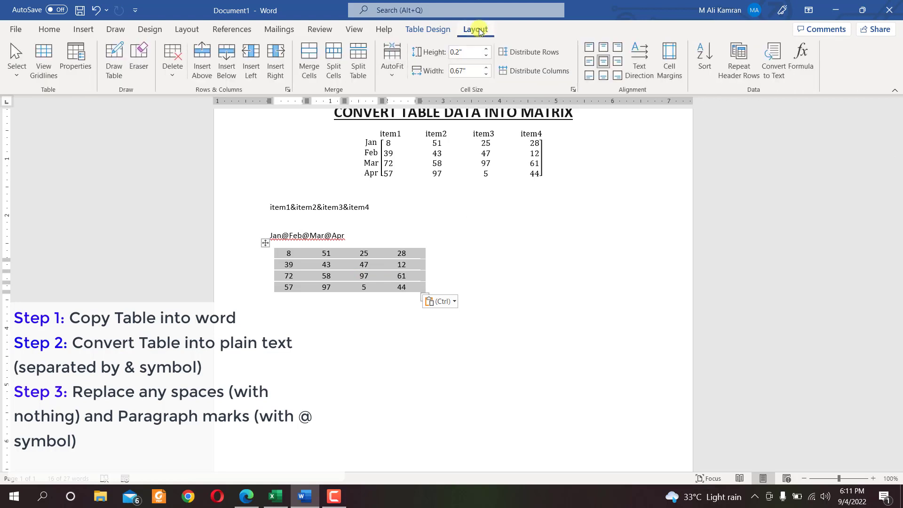
left_click(769, 81)
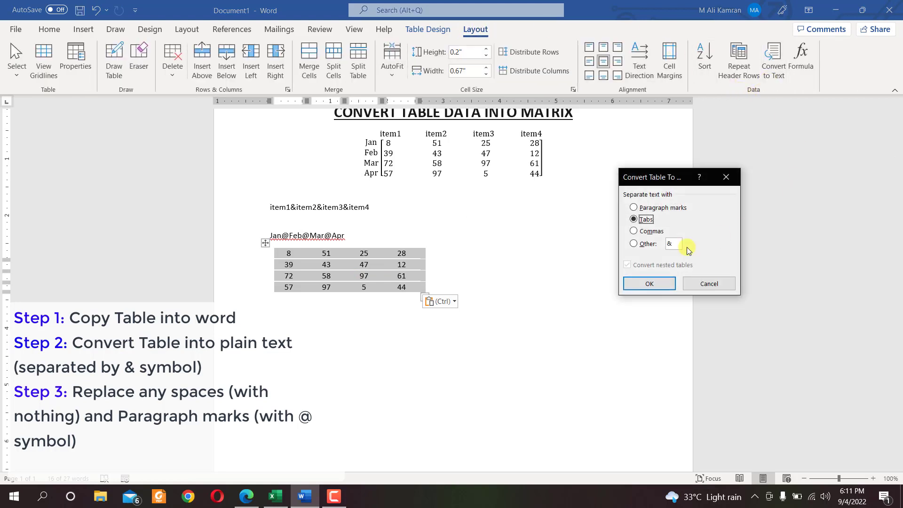
left_click(634, 243)
left_click(649, 283)
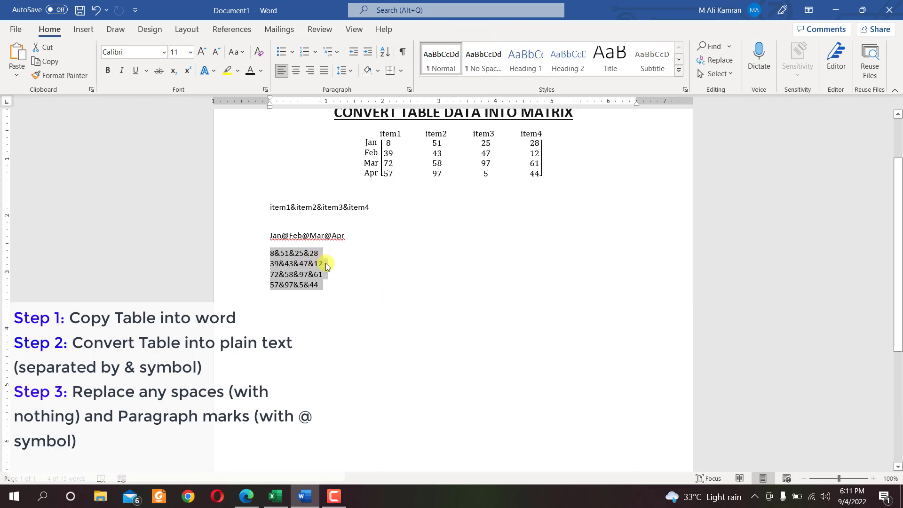
Replace all paragraph marks (^p) with @ in the four lines of values only, leaving the rest of the document unsearched
left_click(402, 52)
left_click(402, 52)
left_click_drag(320, 285, 272, 255)
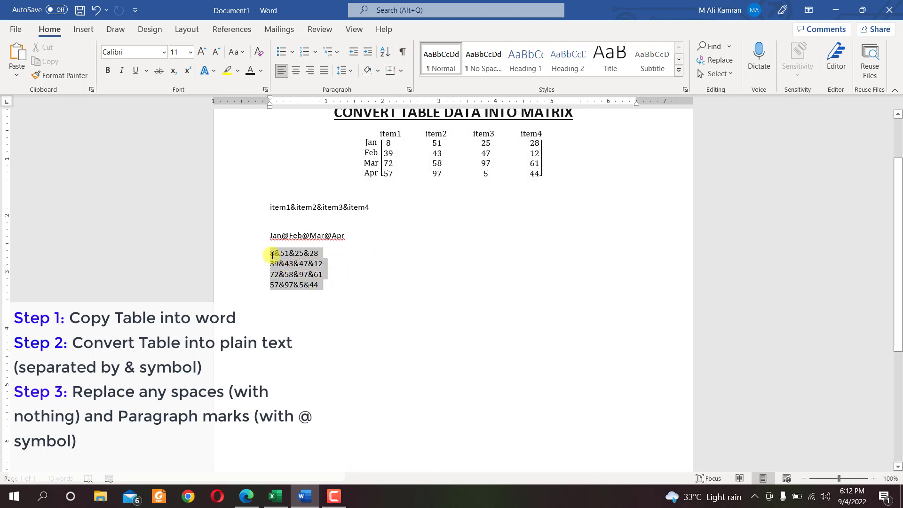
left_click(707, 61)
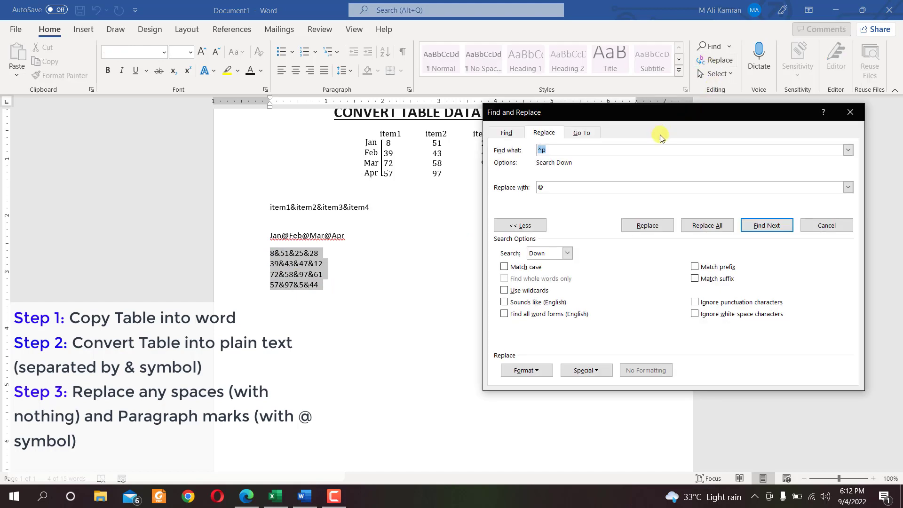
left_click(593, 371)
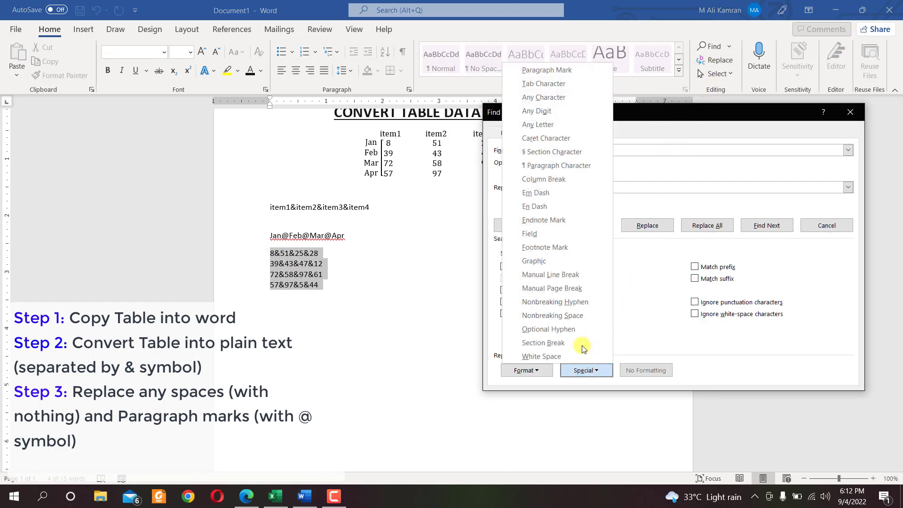
left_click(547, 70)
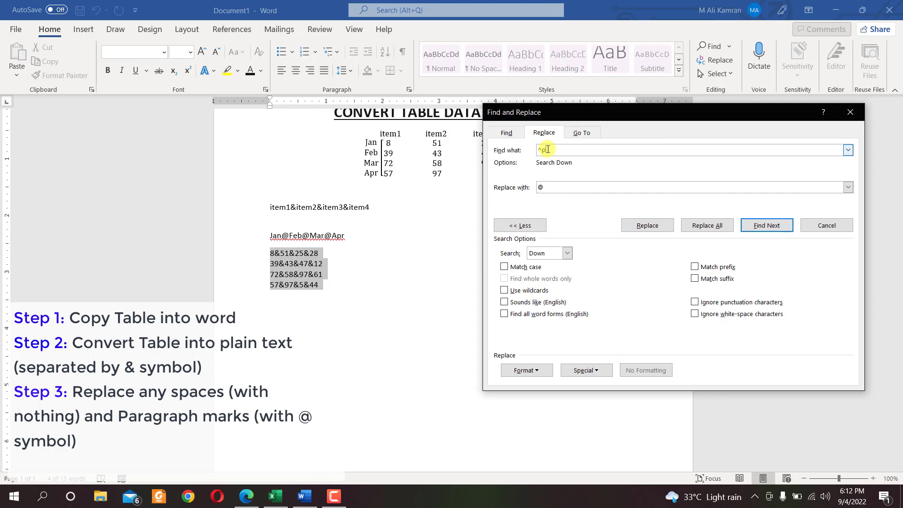
left_click_drag(545, 187, 534, 183)
left_click(703, 224)
left_click(477, 285)
left_click(819, 226)
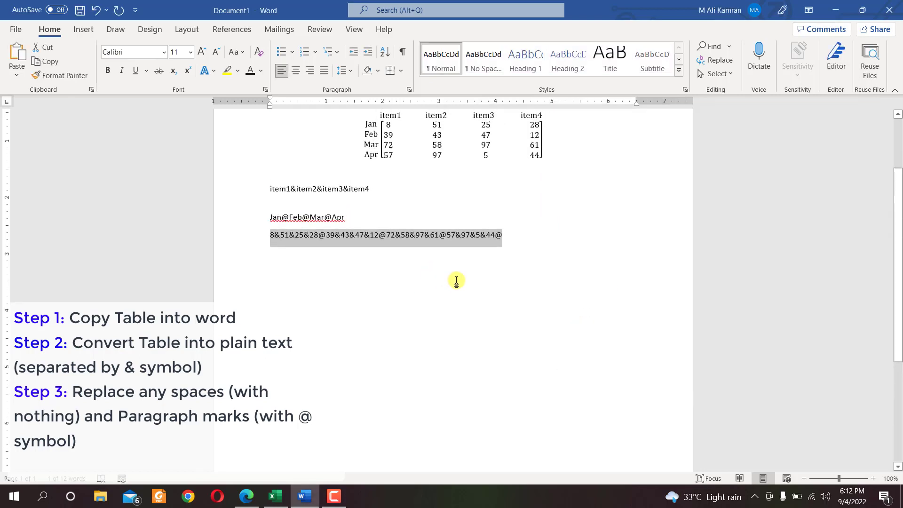
Compare the converted values line with the source table in Excel, clear the copy marker there, and return to Word
scroll(405, 280, "up", 2)
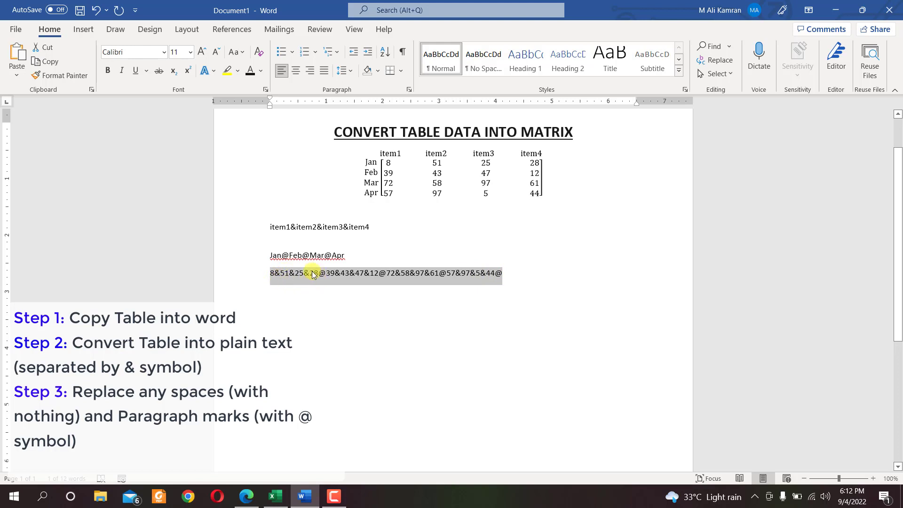
left_click(275, 496)
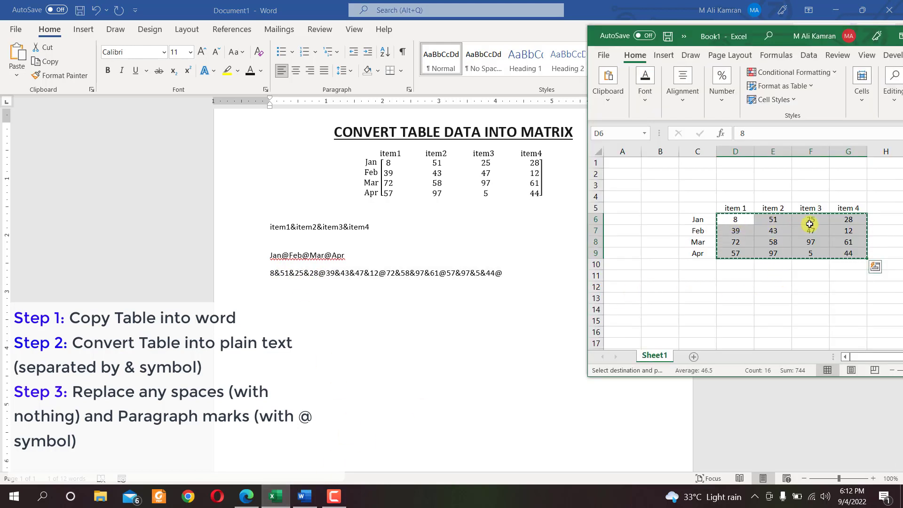
key("Escape")
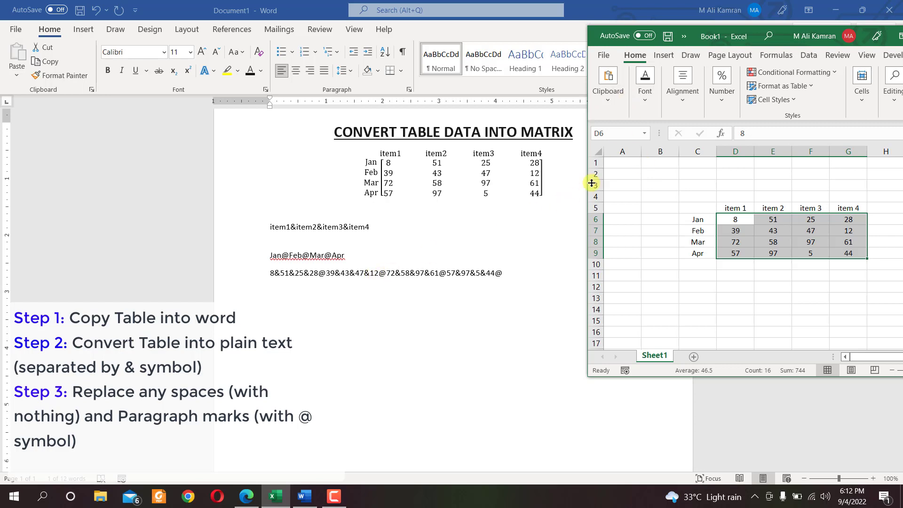
left_click(565, 221)
Delete the trailing @ after 44 in the values line and start a new line below it
left_click(504, 275)
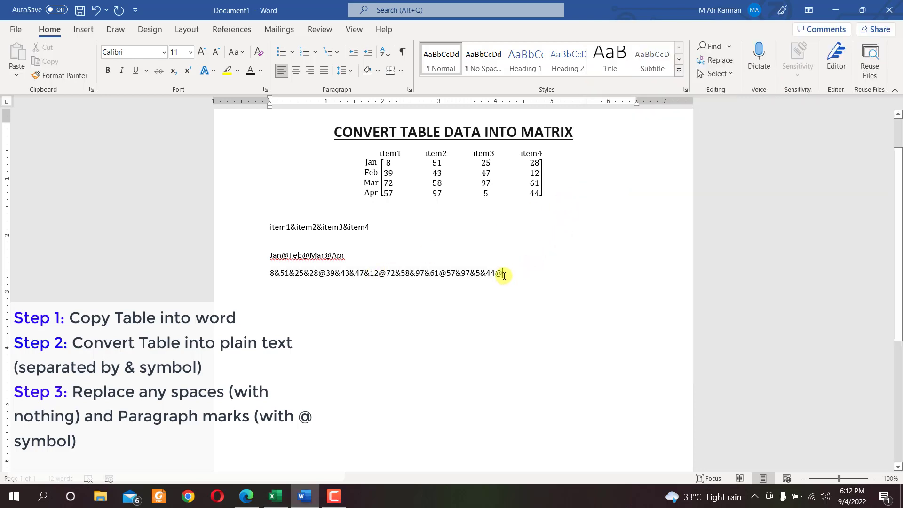
left_click_drag(502, 273, 497, 274)
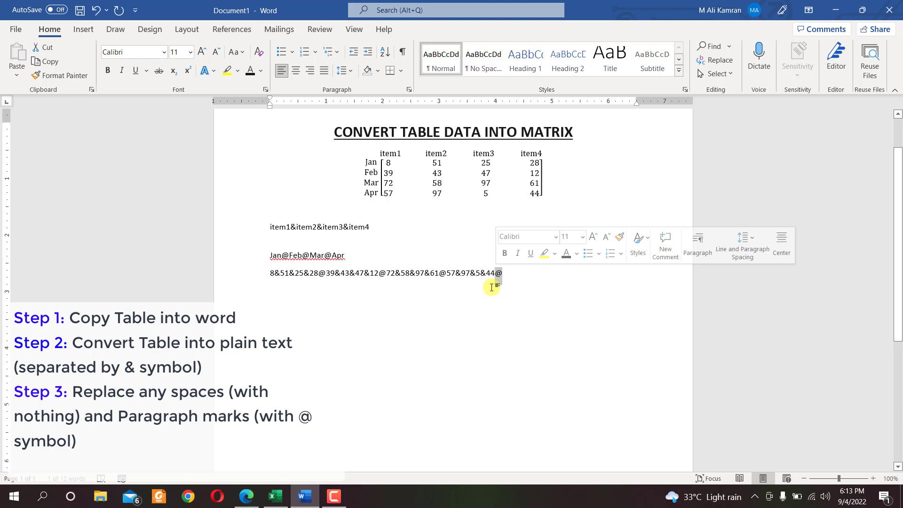
key("Delete")
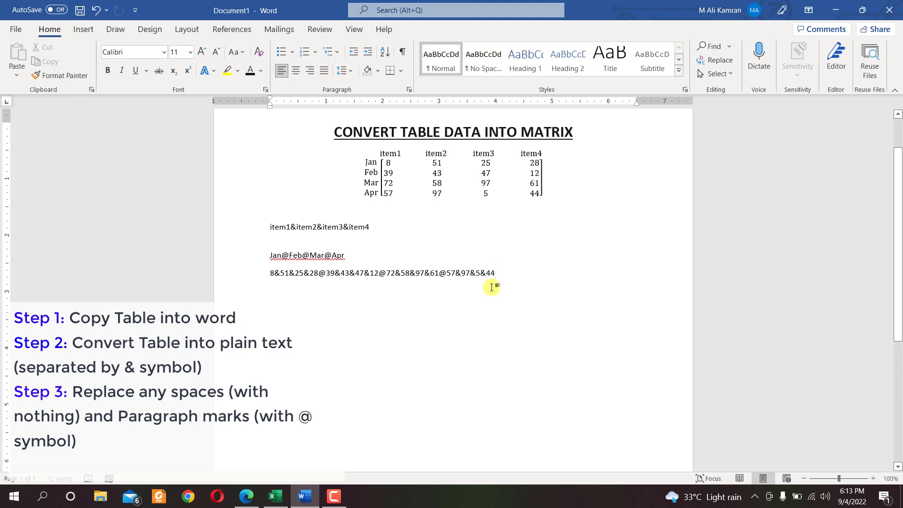
key("Return")
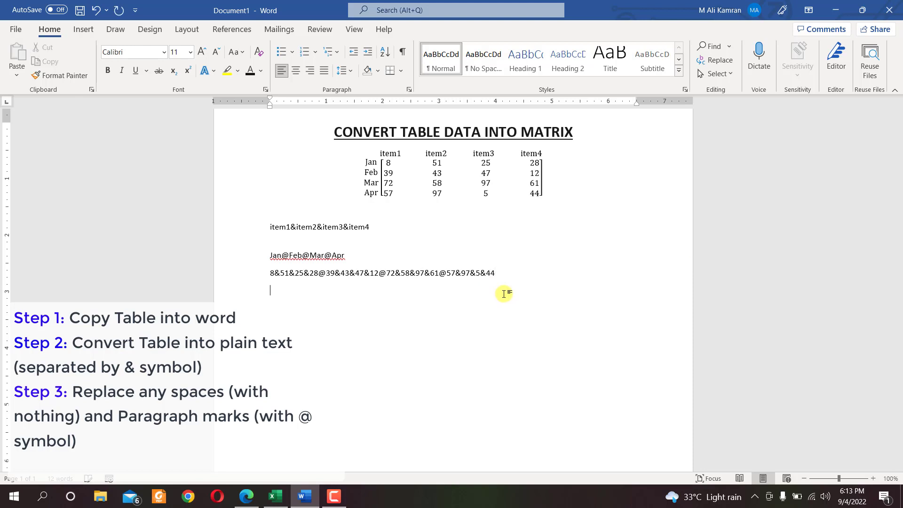
Examine the structure of the finished sample matrix equation under the document title
left_click(411, 183)
left_click(390, 163)
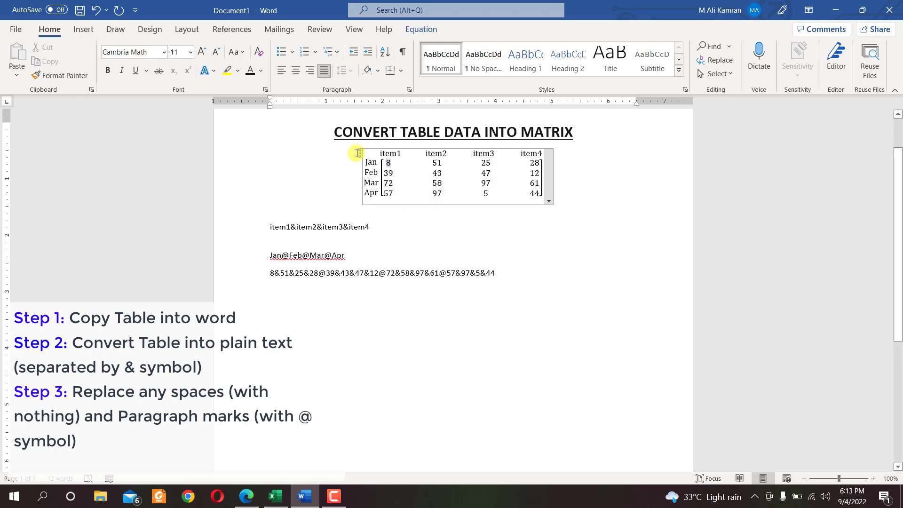
left_click_drag(407, 165, 468, 178)
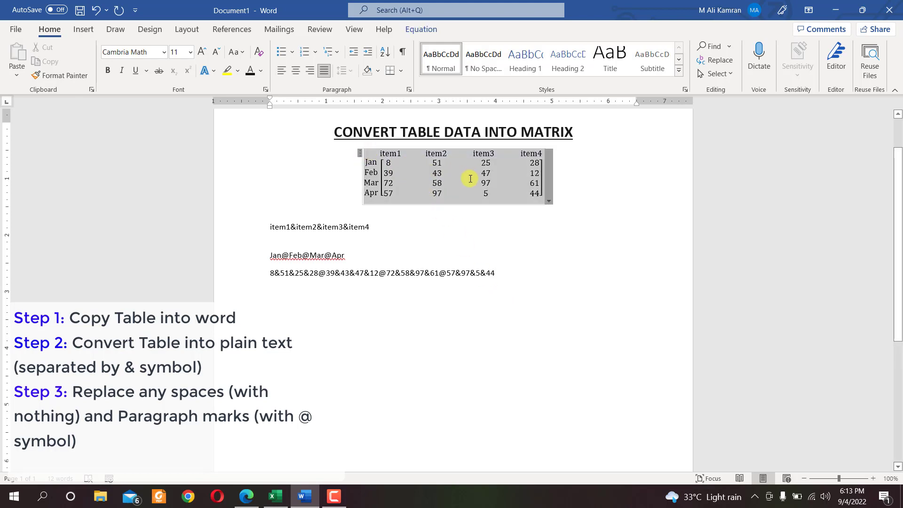
left_click(583, 250)
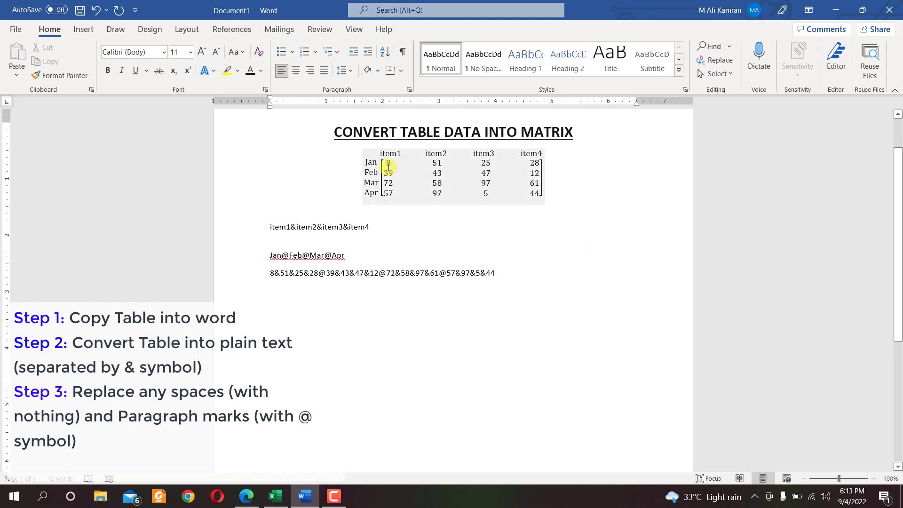
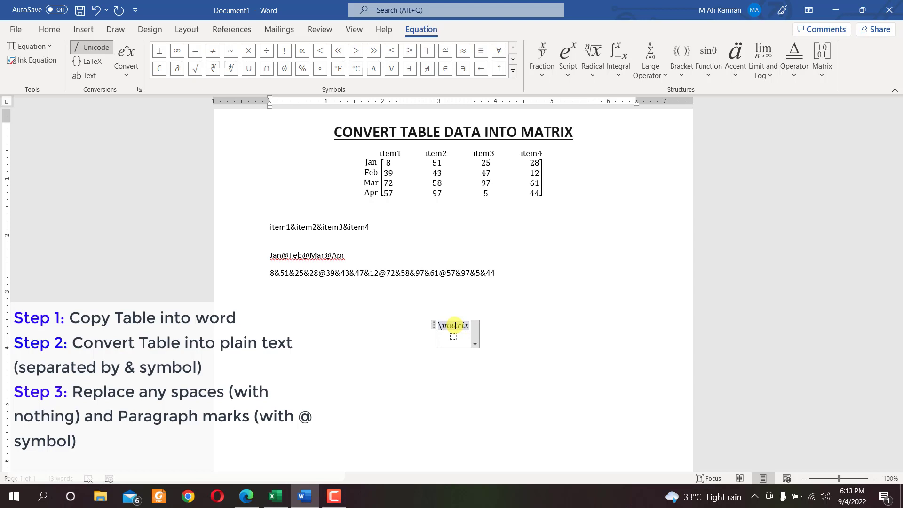
Convert \matrix into the matrix symbol with an opening parenthesis in the numerator of the new fraction equation
key("space")
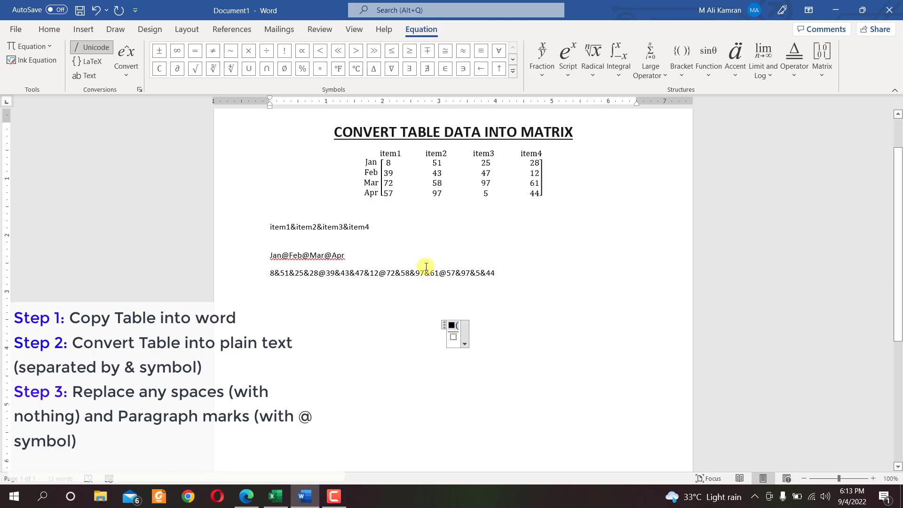
Display the paragraph marks and check the one ending the item1&item2&item3&item4 line
left_click(369, 228)
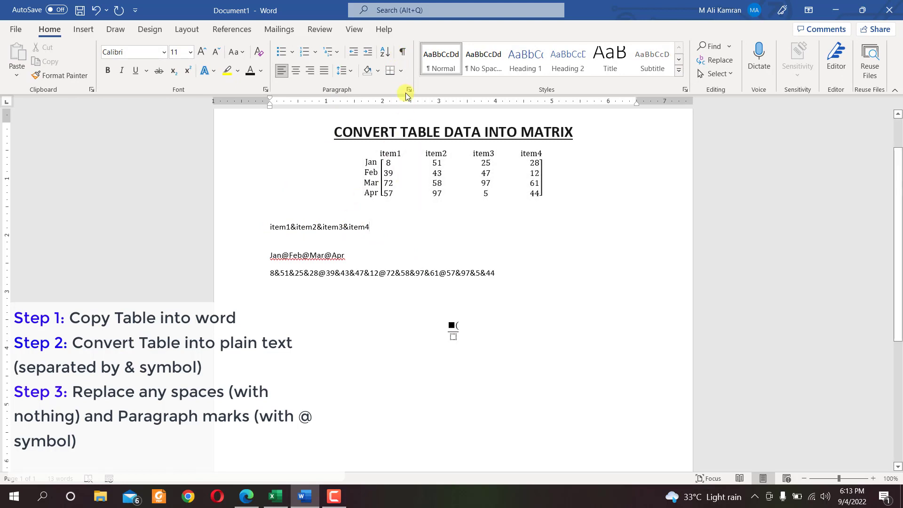
left_click(402, 51)
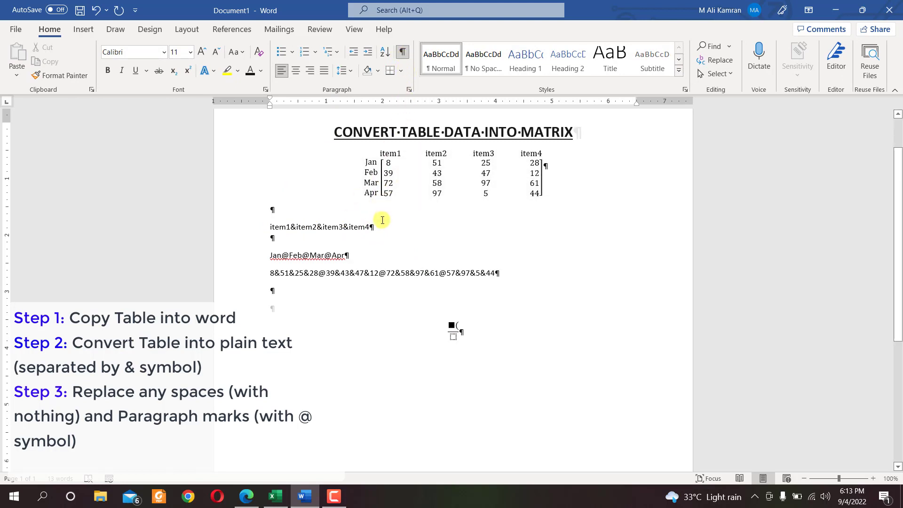
left_click_drag(373, 229, 379, 233)
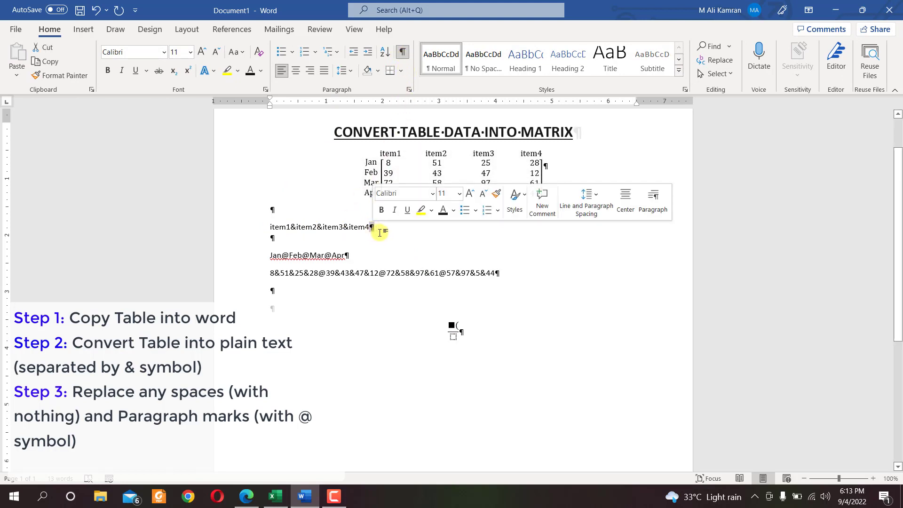
left_click(373, 227)
left_click(403, 53)
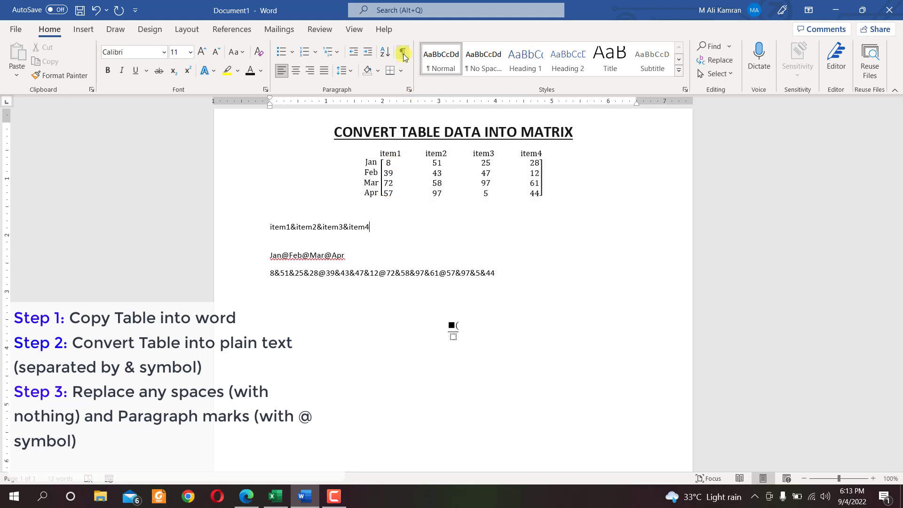
left_click(403, 52)
left_click(403, 54)
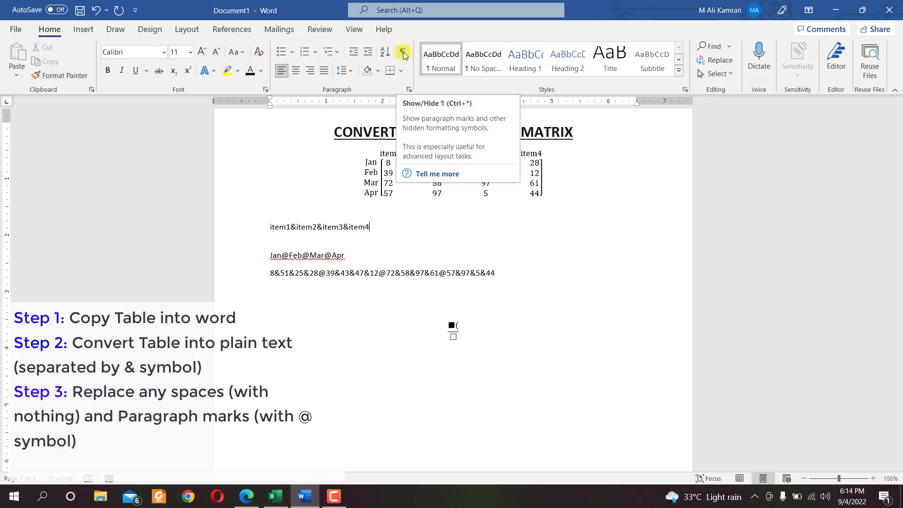
left_click(403, 53)
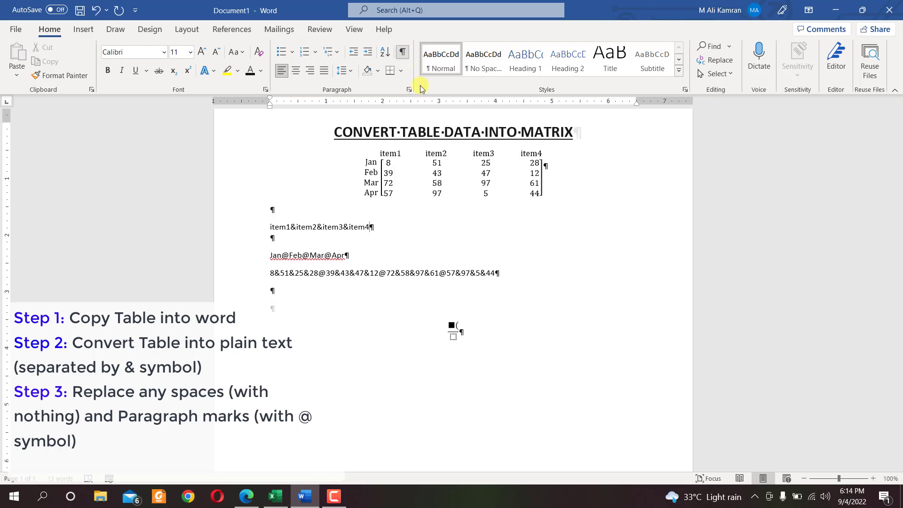
Copy the text item1&item2&item3&item4 without its ending paragraph mark
double_click(345, 257)
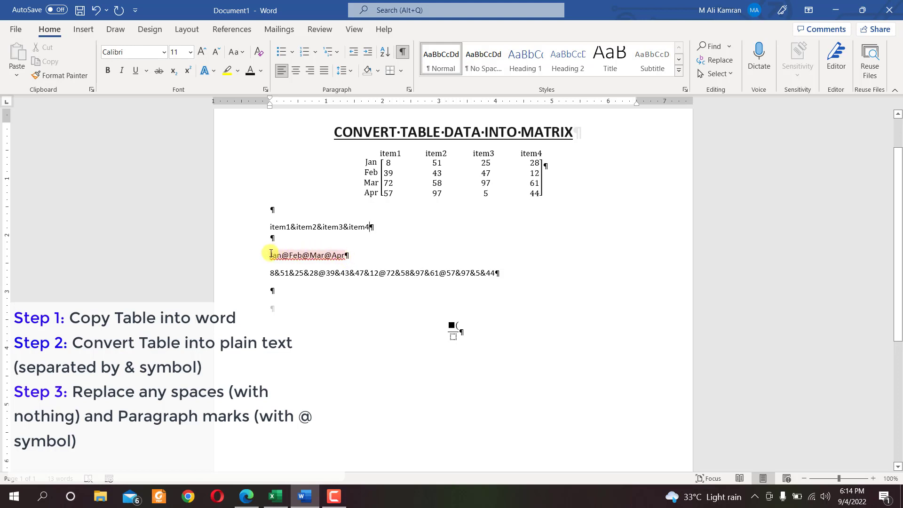
left_click(272, 228)
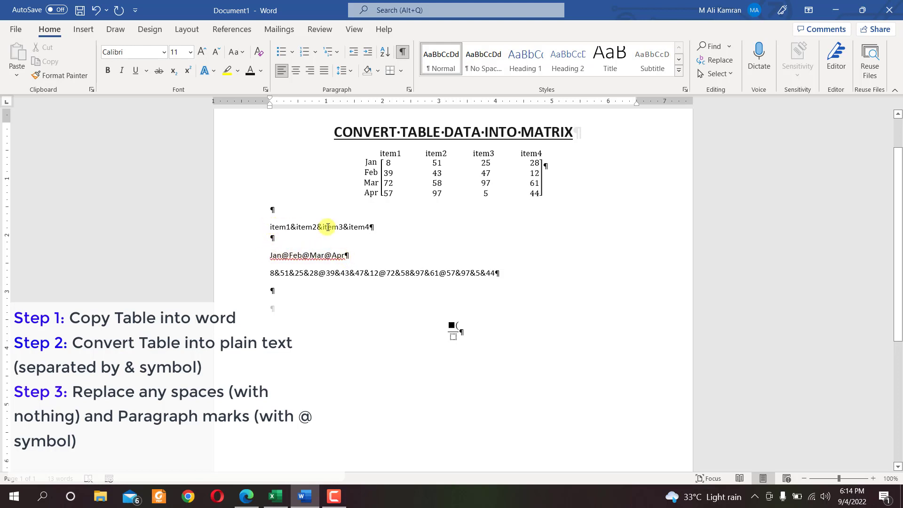
key("shift+Right")
left_click_drag(327, 228, 328, 228)
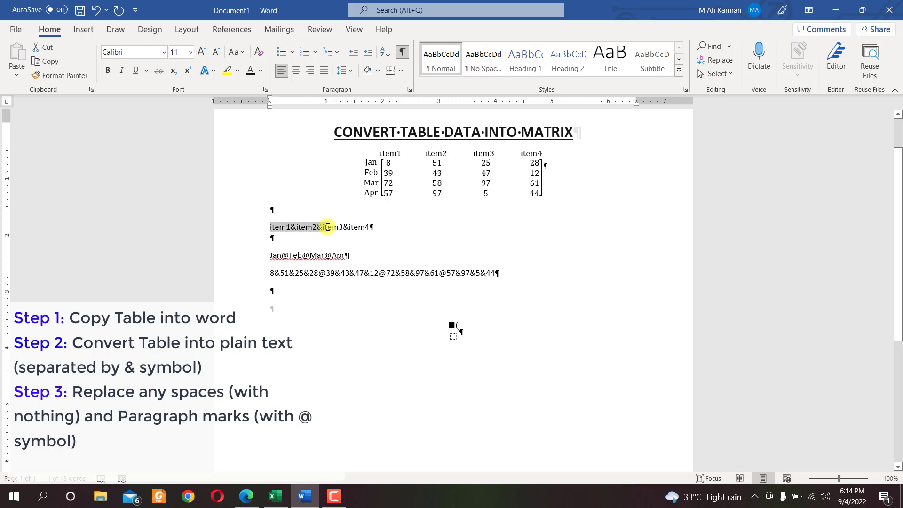
key("shift+Right")
key("shift+Right")
key("shift+Right")
key("shift+Right")
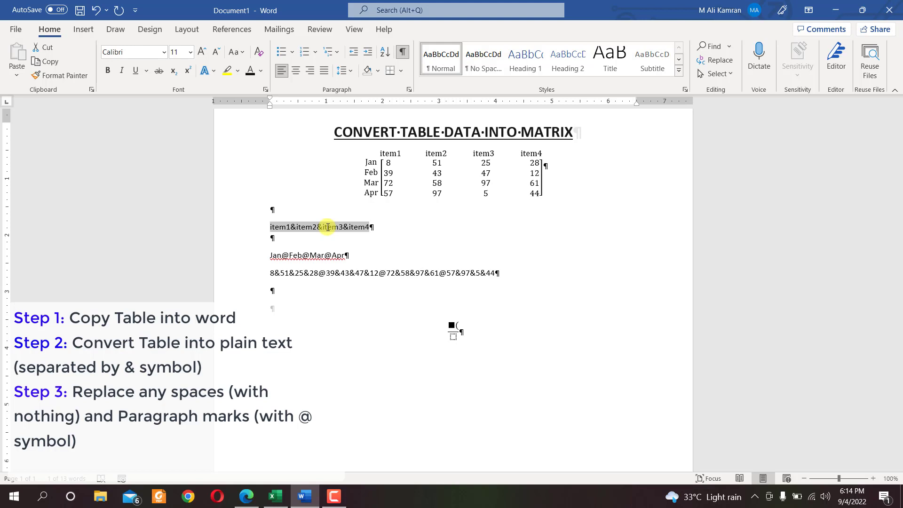
key("ctrl+c")
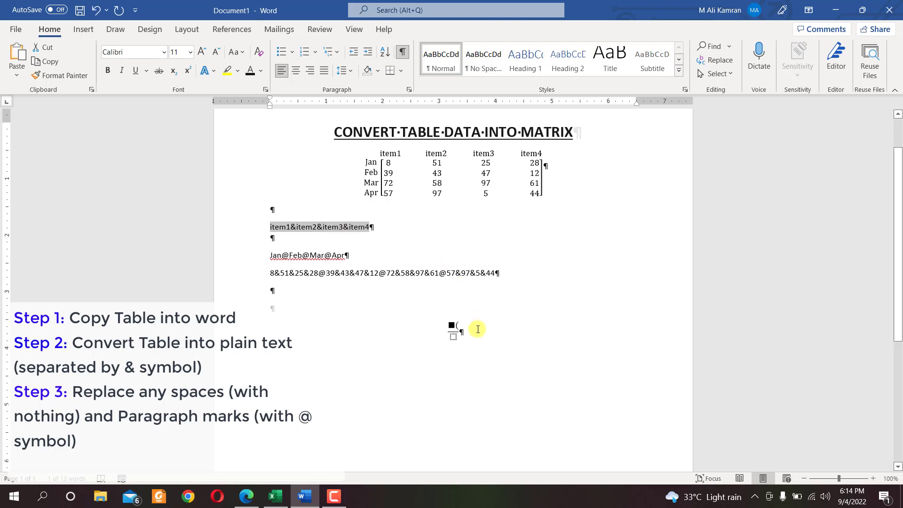
Paste the copied headers after the opening parenthesis in the equation's numerator and close the parenthesis to build the header matrix
left_click(457, 326)
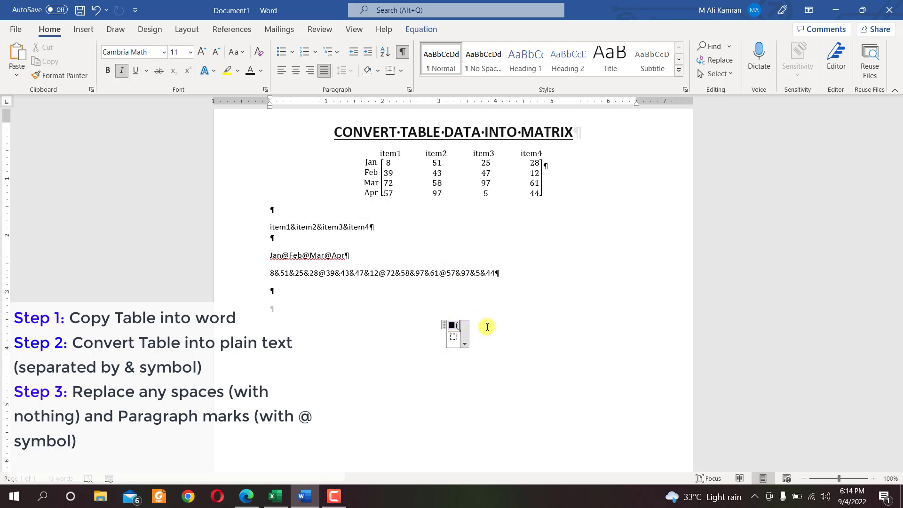
key("ctrl+v")
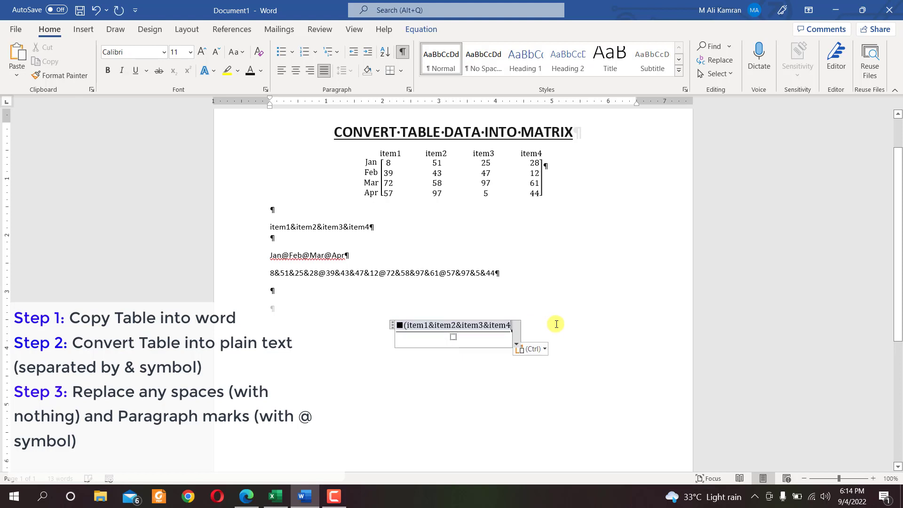
type(")")
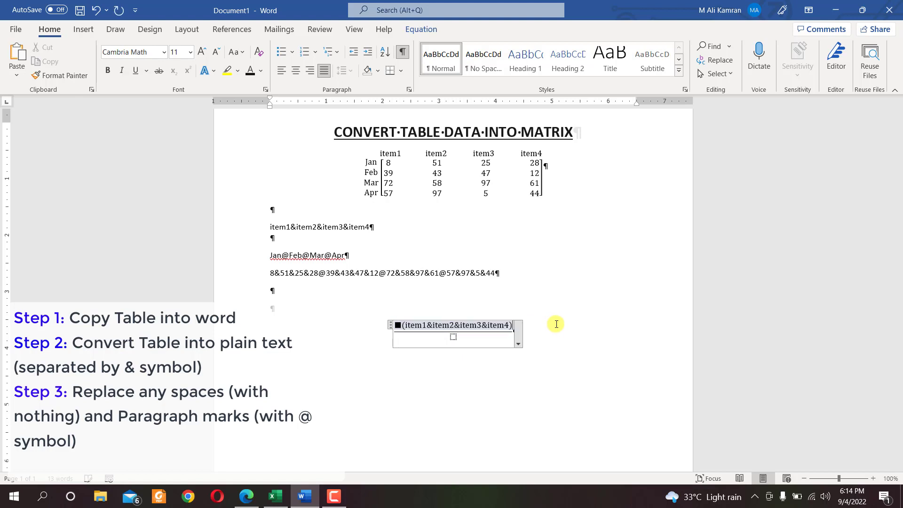
key("space")
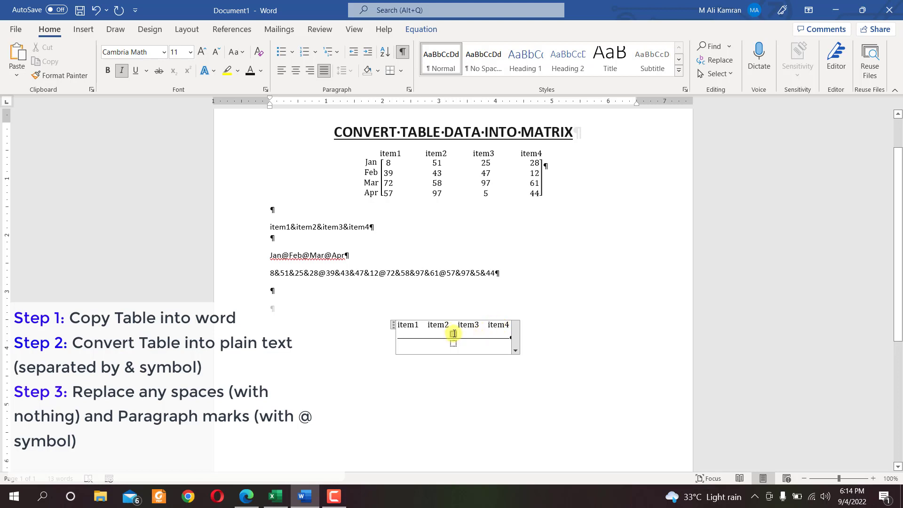
Delete the extra empty row beneath the headers in the numerator and select the placeholder under the fraction line
left_click(580, 311)
left_click(454, 335)
right_click(455, 334)
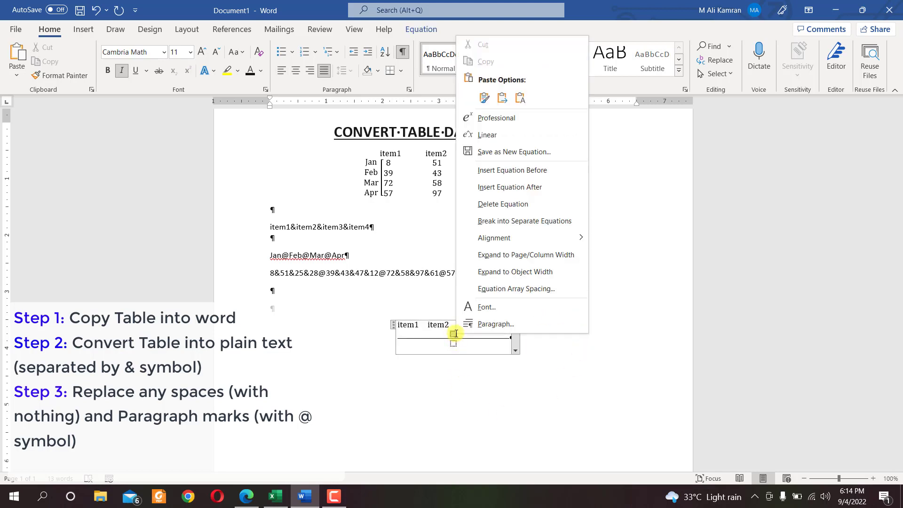
left_click(502, 205)
left_click(597, 338)
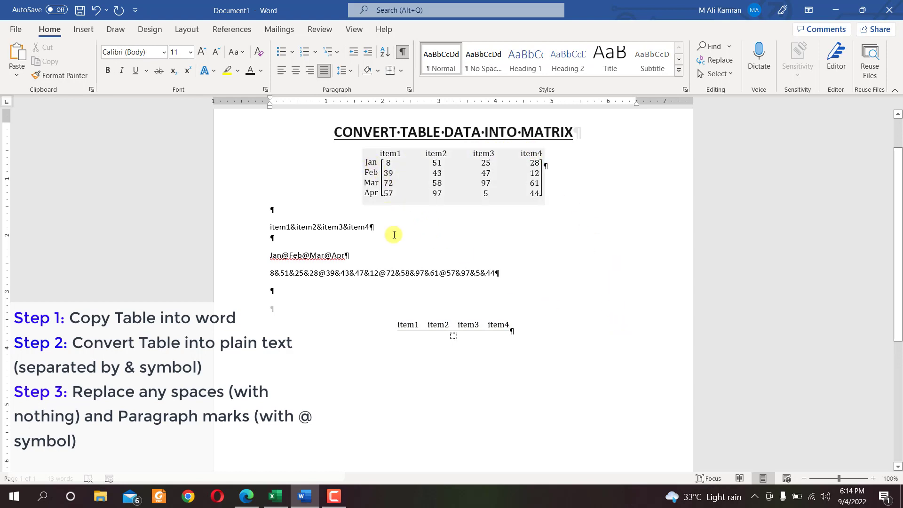
left_click(454, 336)
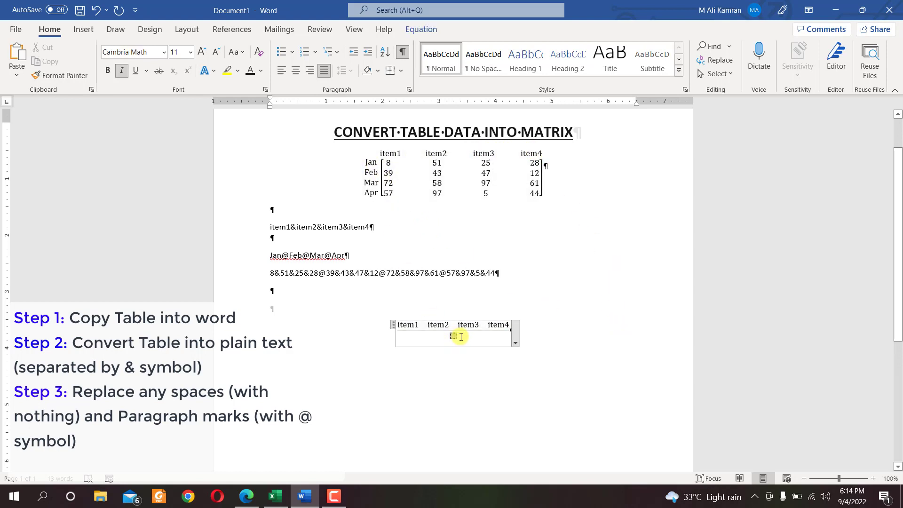
Start a \matrix expression with an opening parenthesis in the placeholder under the equation's fraction line
type("\\")
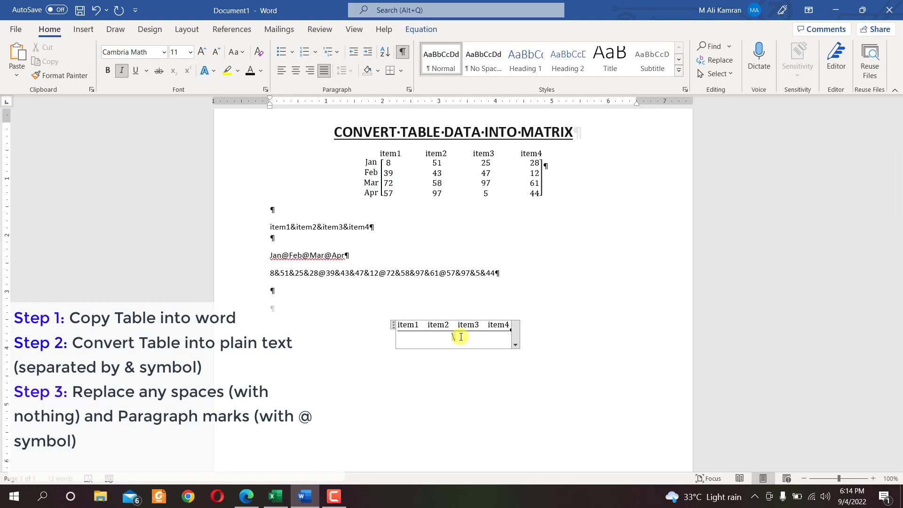
type("matrix")
type("(")
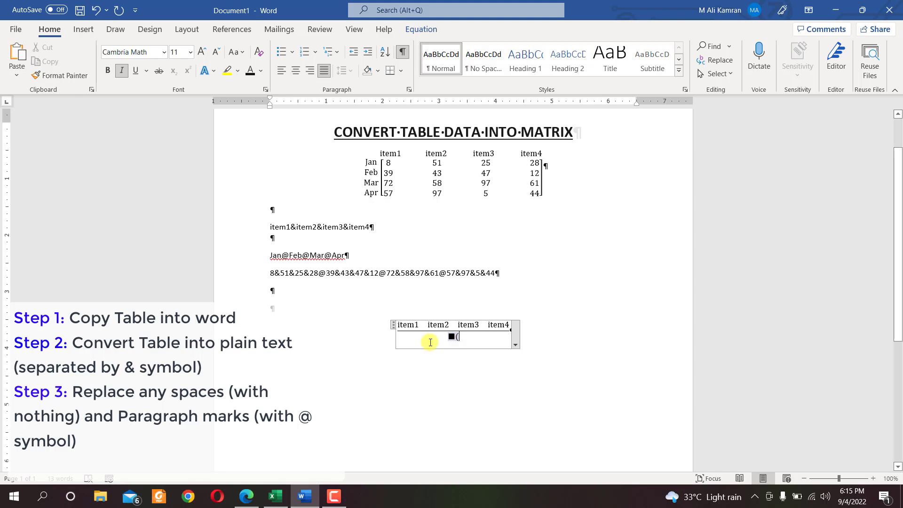
Copy the text Jan@Feb@Mar@Apr without its ending paragraph mark
right_click(272, 256)
left_click_drag(272, 256, 343, 255)
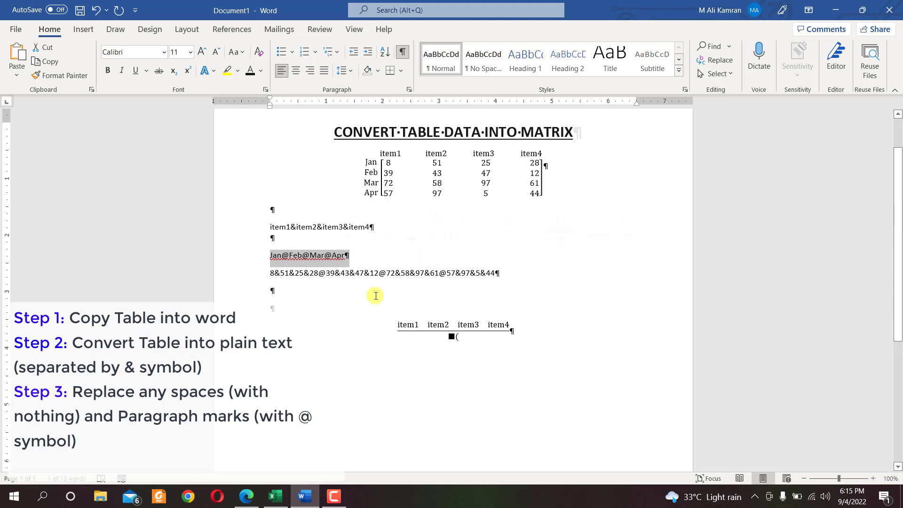
left_click(272, 259)
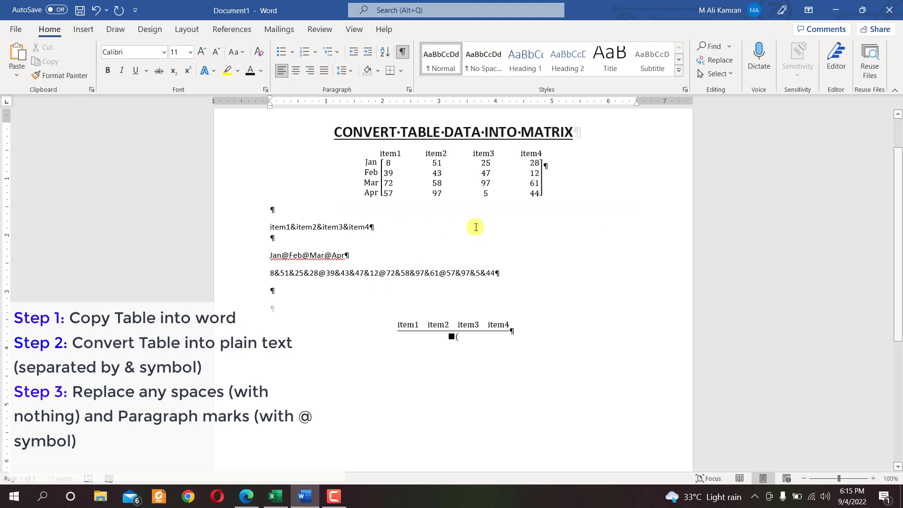
key("shift+Right")
key("shift+Right")
key("shift+Right")
key("shift+Right")
key("shift+Right")
key("shift+Right")
key("shift+Right")
key("shift+Right")
key("shift+Right")
key("shift+Right")
key("shift+Right")
key("shift+Right")
key("shift+Right")
key("shift+Right")
key("shift+Right")
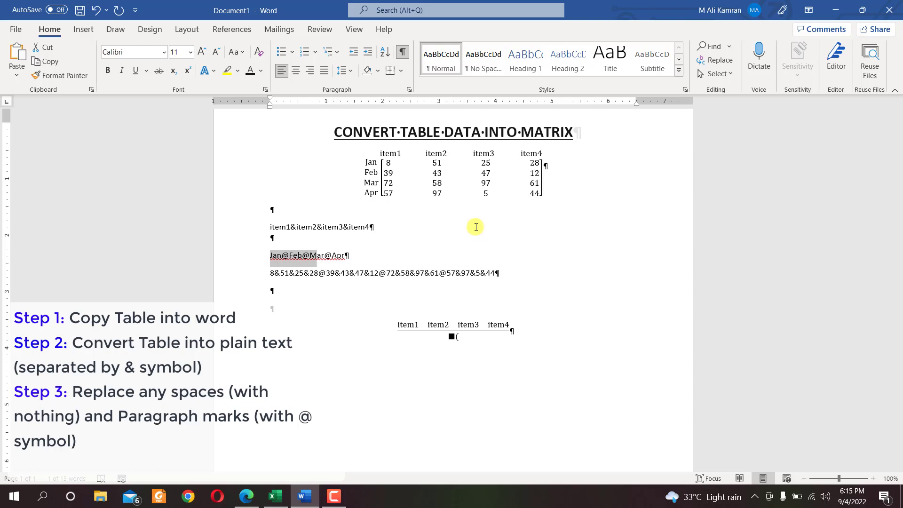
key("shift+Right")
key("shift+Right")
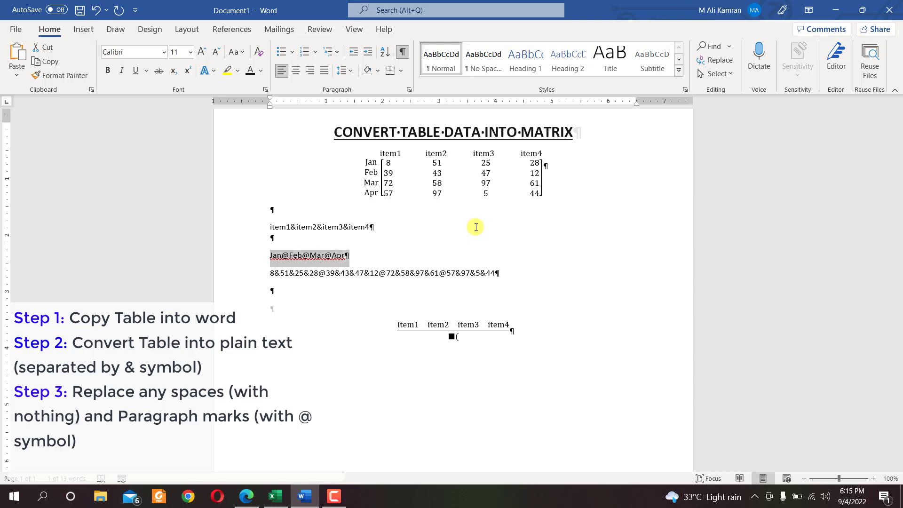
key("shift+Left")
key("ctrl+c")
Paste the copied months after the opening parenthesis in the denominator and close the parenthesis to build the month column
left_click(461, 338)
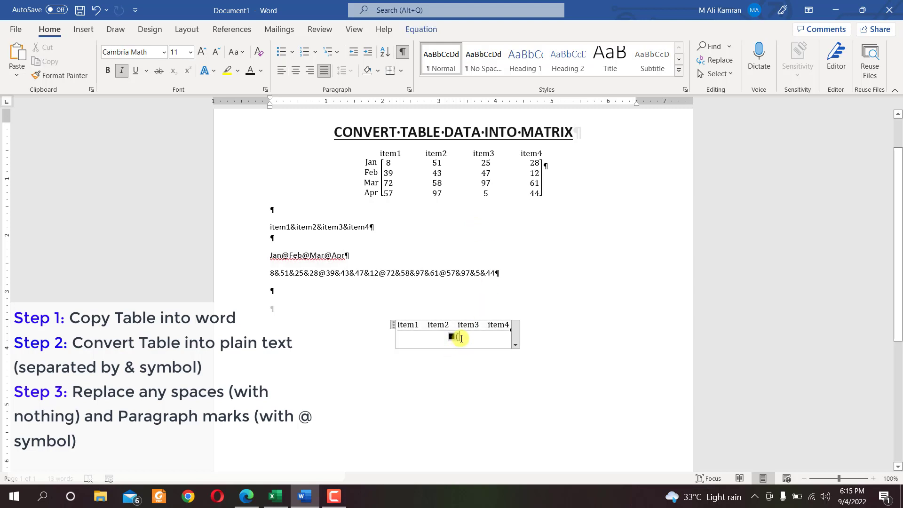
key("ctrl+v")
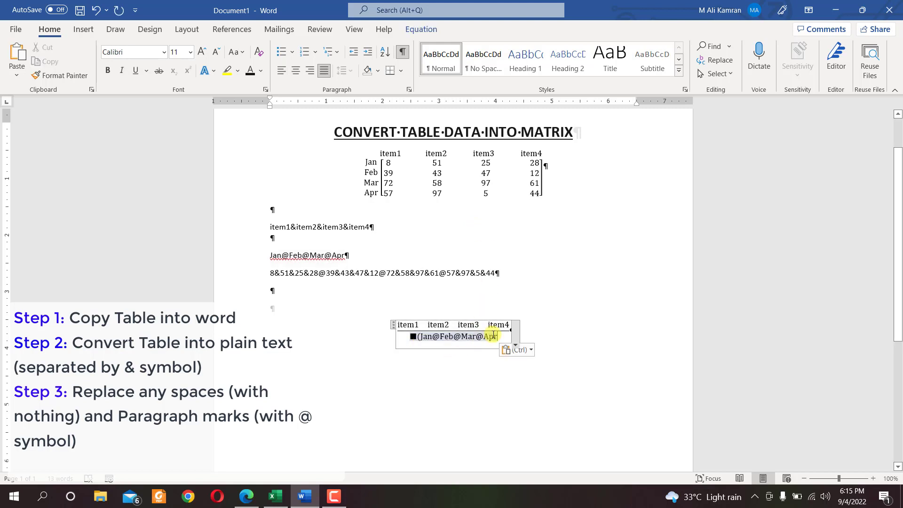
type(")")
key("space")
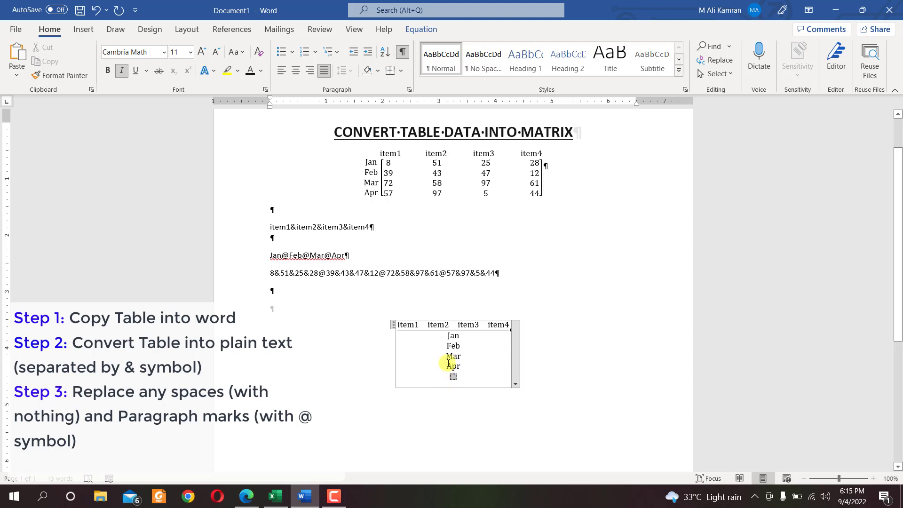
Delete the extra empty row beneath Apr in the denominator's month column
left_click(453, 367)
left_click(453, 375)
right_click(453, 376)
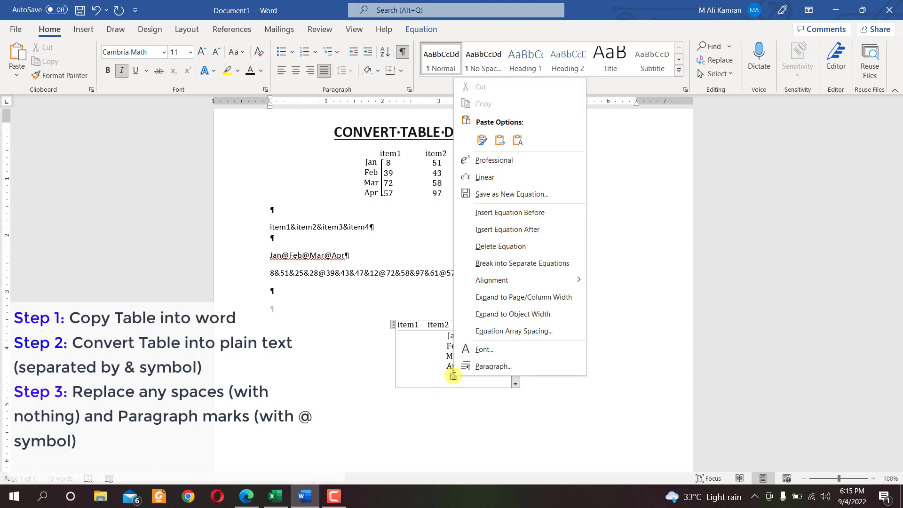
left_click(485, 248)
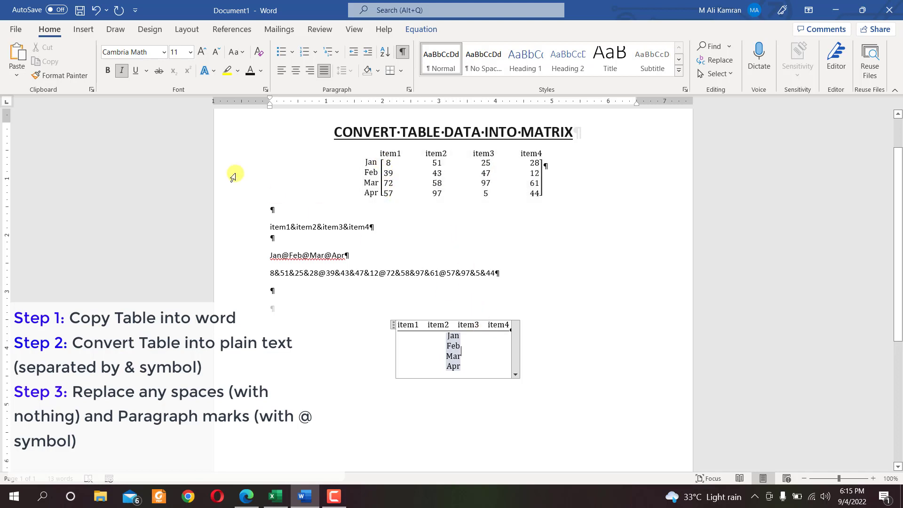
Insert square brackets after the month column and start a \matrix expression with an opening parenthesis inside them
left_click(421, 31)
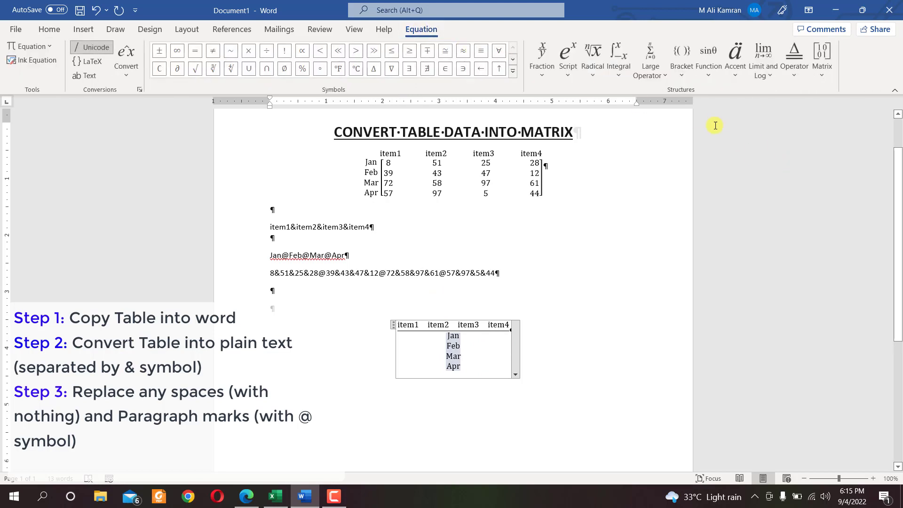
left_click(683, 75)
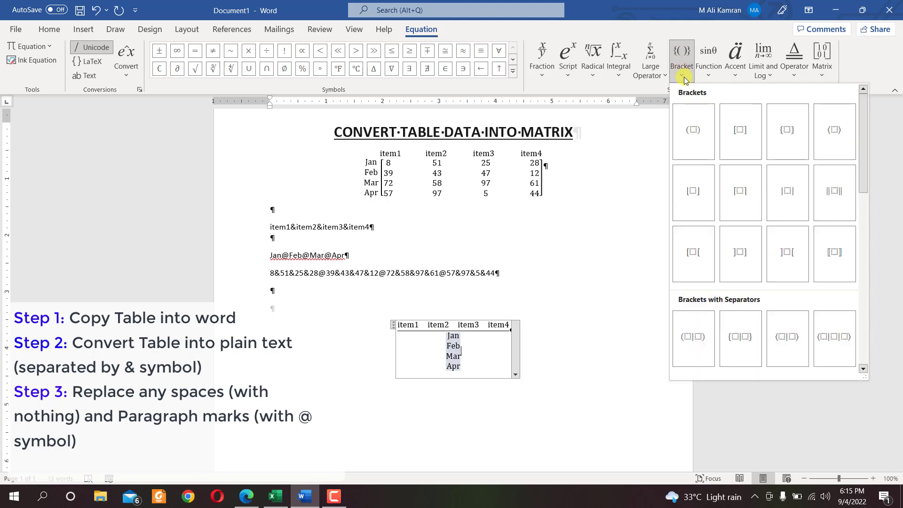
left_click(739, 133)
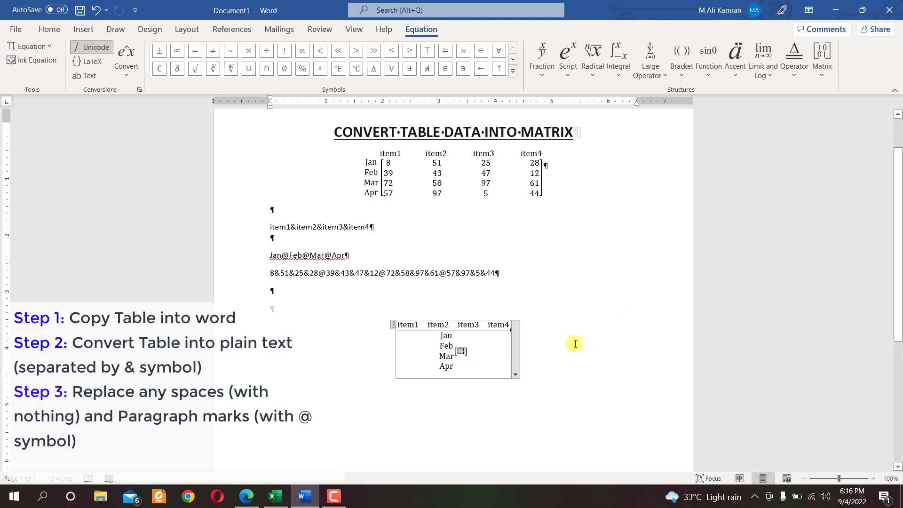
type("\\matri")
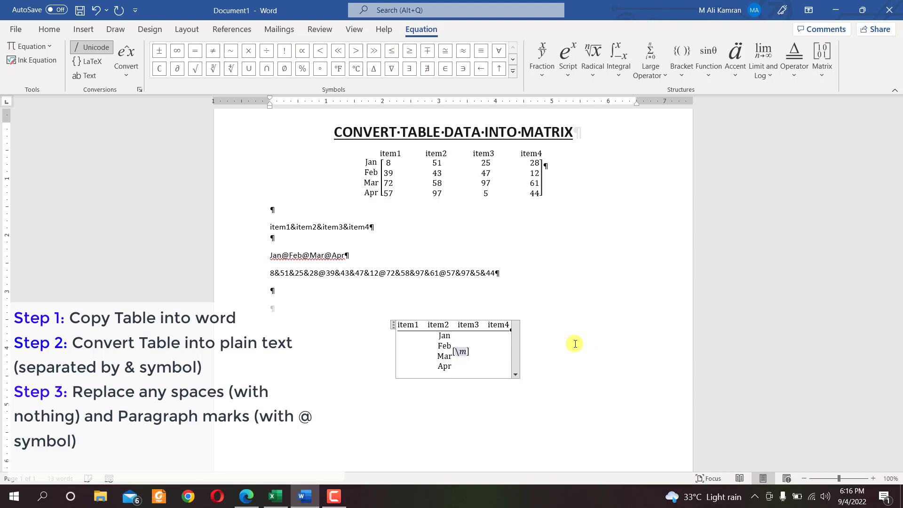
type("x")
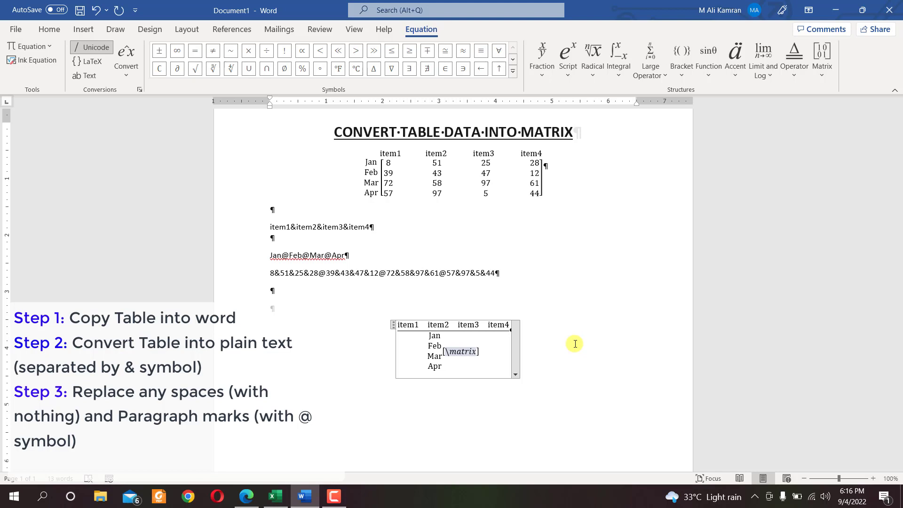
type(" (")
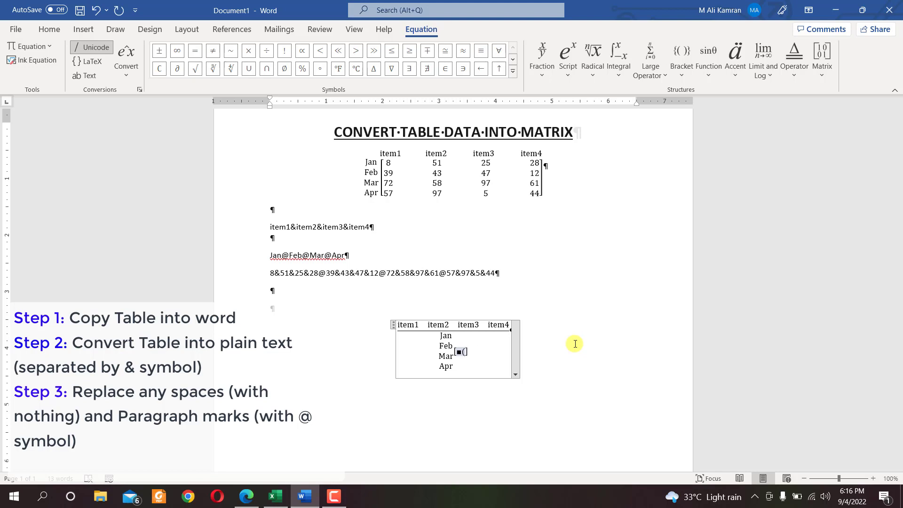
Copy the line 8&51&25&28@39&43&47&12@72&58&97&61@57&97&5&44 into the bracketed \matrix expression and build it into the value matrix
left_click(273, 273)
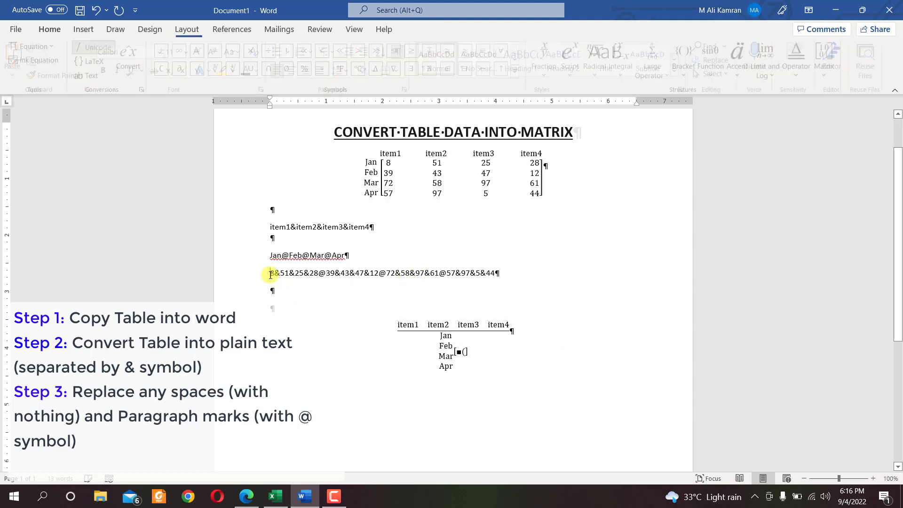
left_click_drag(273, 272, 495, 273)
key("ctrl+c")
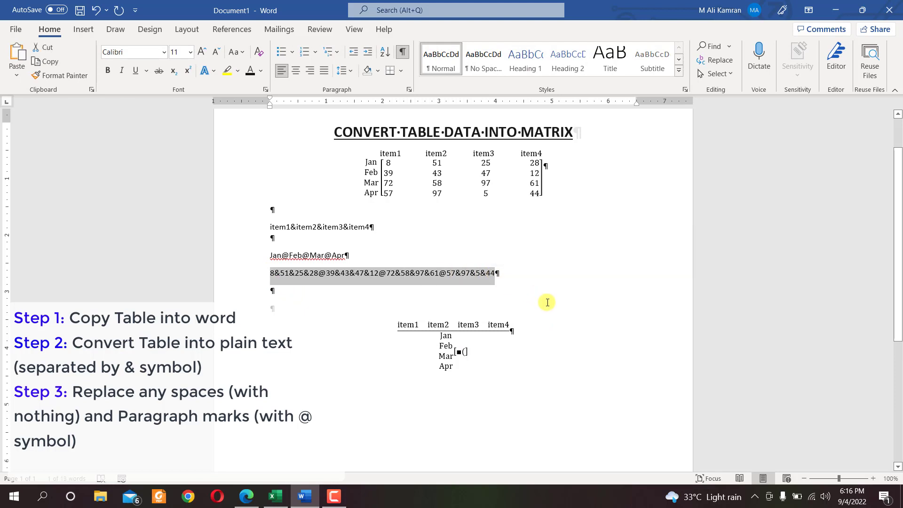
left_click(464, 349)
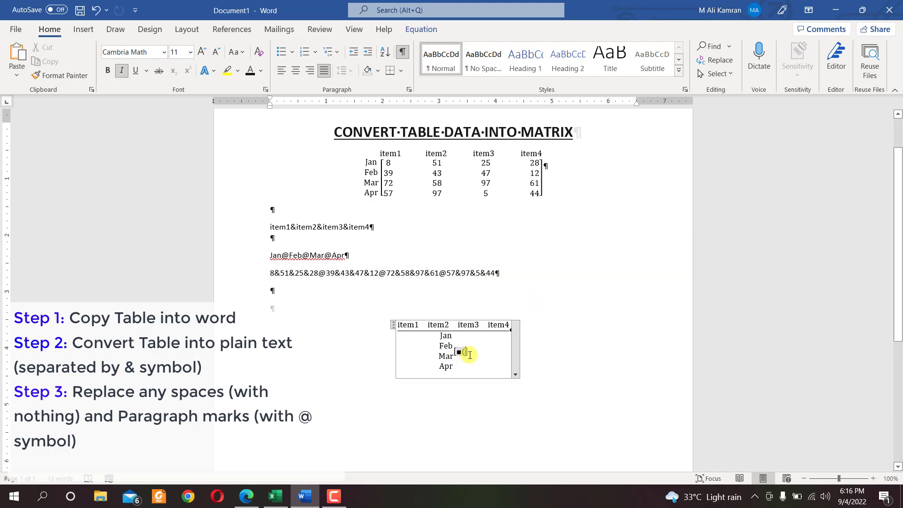
key("ctrl+v")
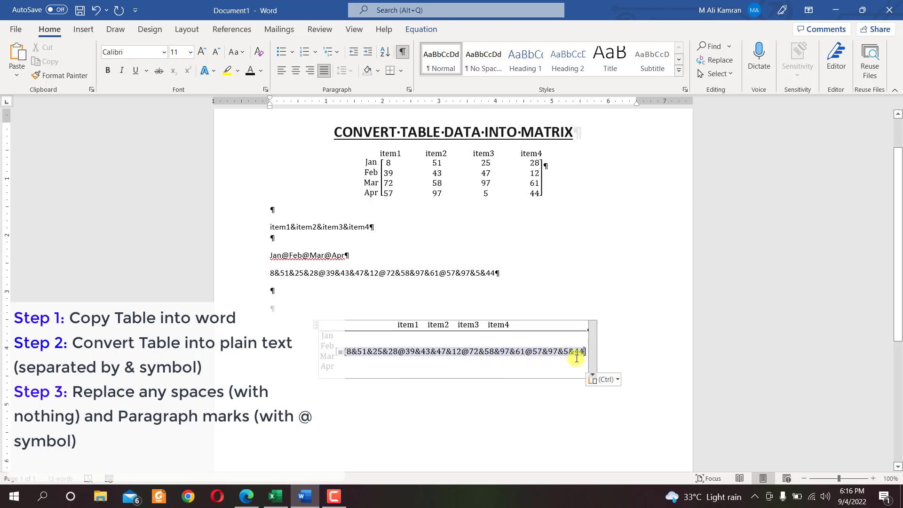
key("ctrl+equal")
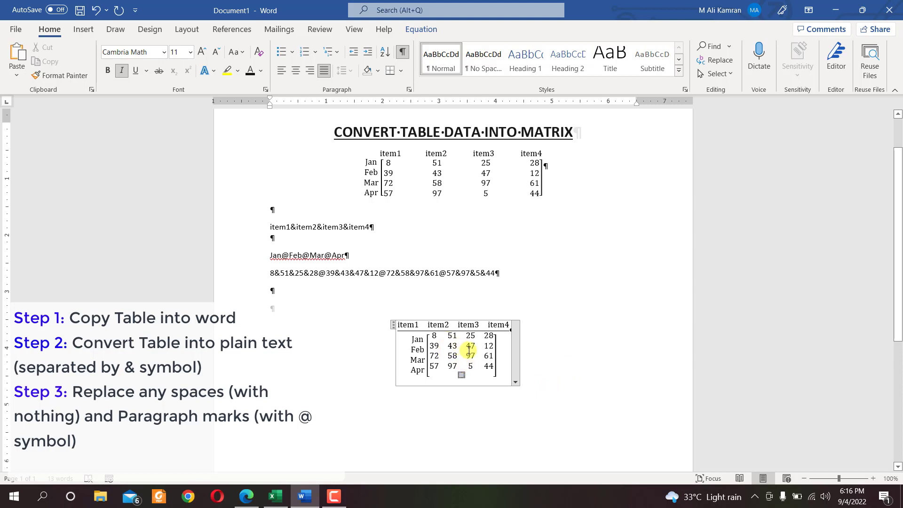
Delete the extra empty row beneath the last row of values in the bracketed matrix
right_click(461, 375)
left_click(469, 405)
left_click(469, 419)
left_click(461, 375)
right_click(461, 376)
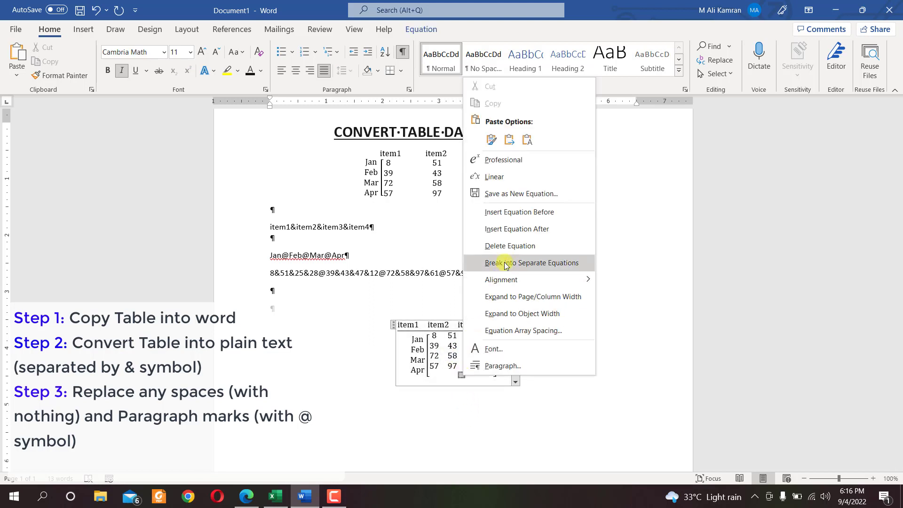
key("Escape")
left_click(657, 368)
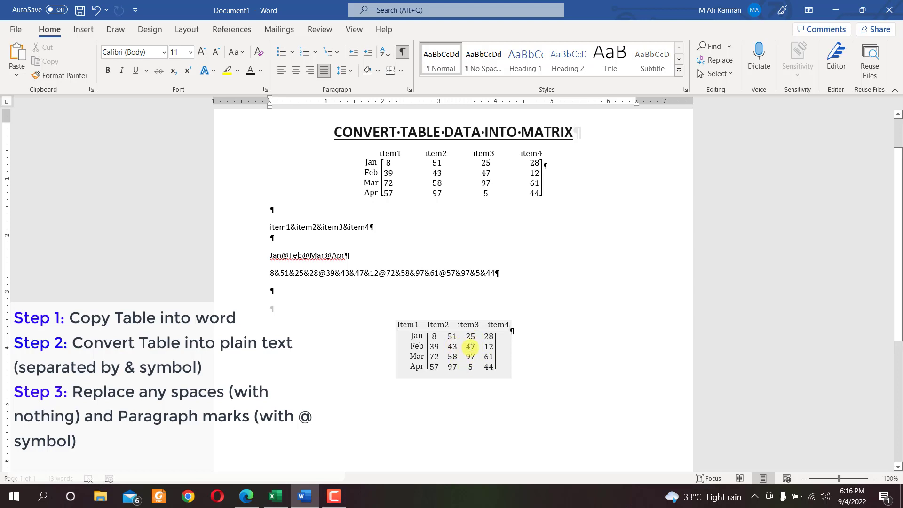
Widen the bracketed value matrix by setting its minimum distance between columns to Exactly with a larger point value
left_click(471, 348)
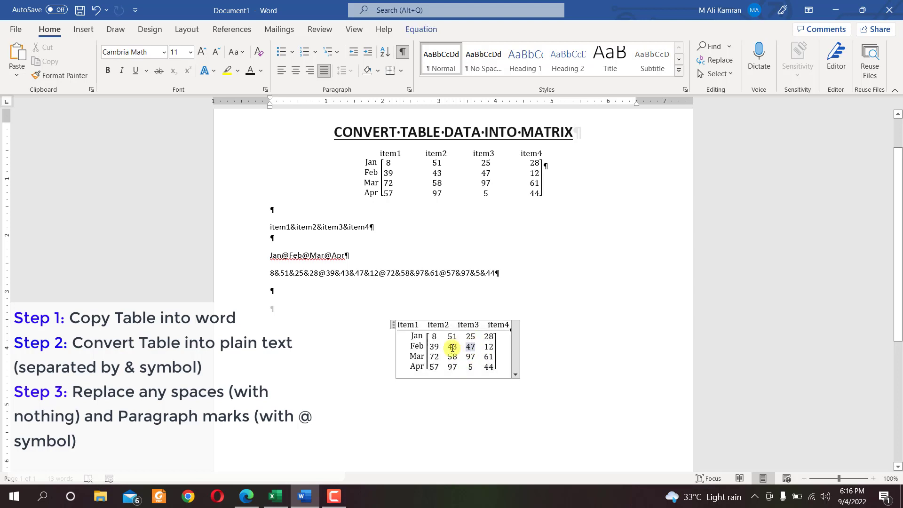
right_click(471, 348)
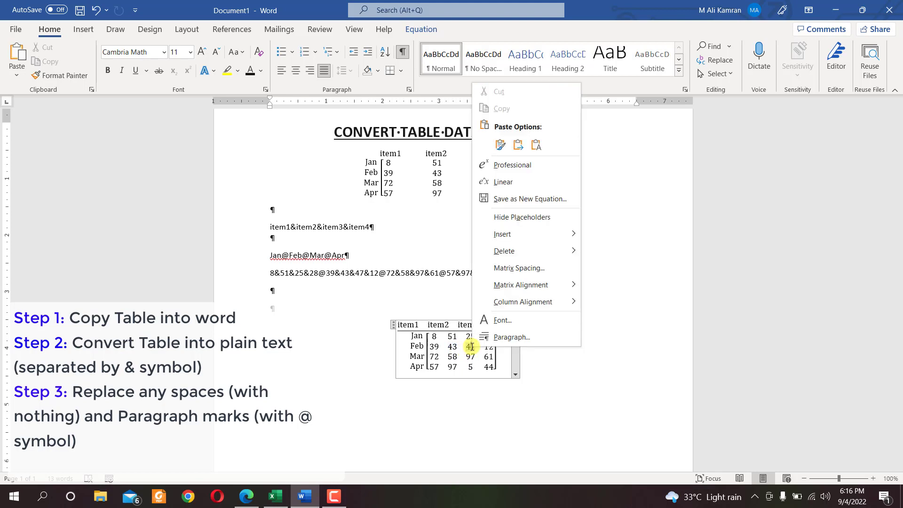
left_click(516, 269)
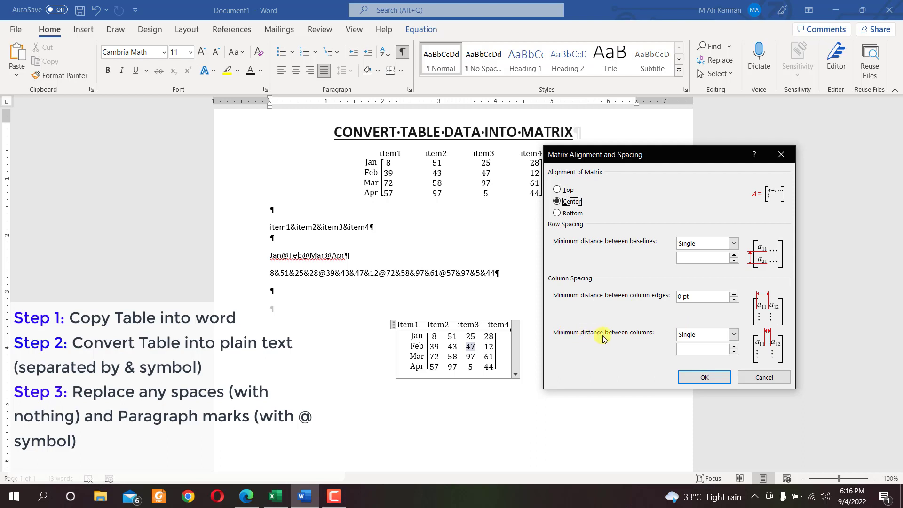
left_click(733, 335)
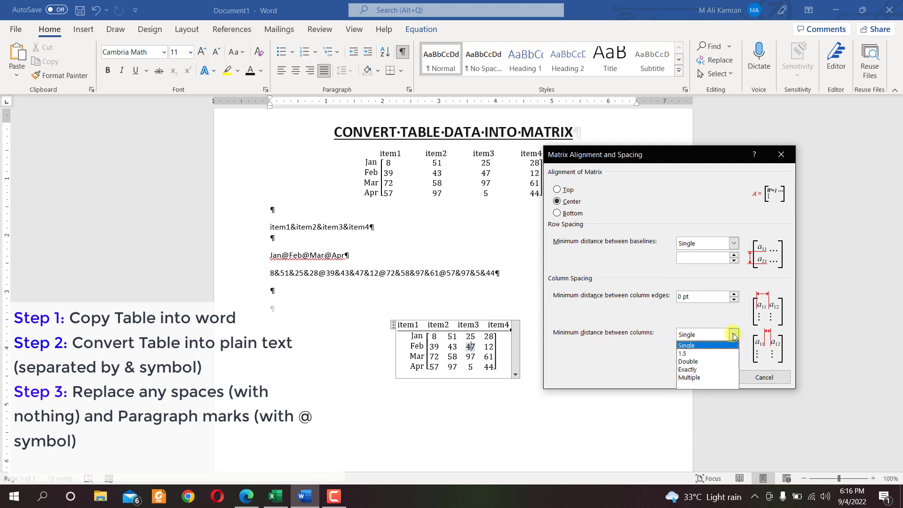
left_click(696, 369)
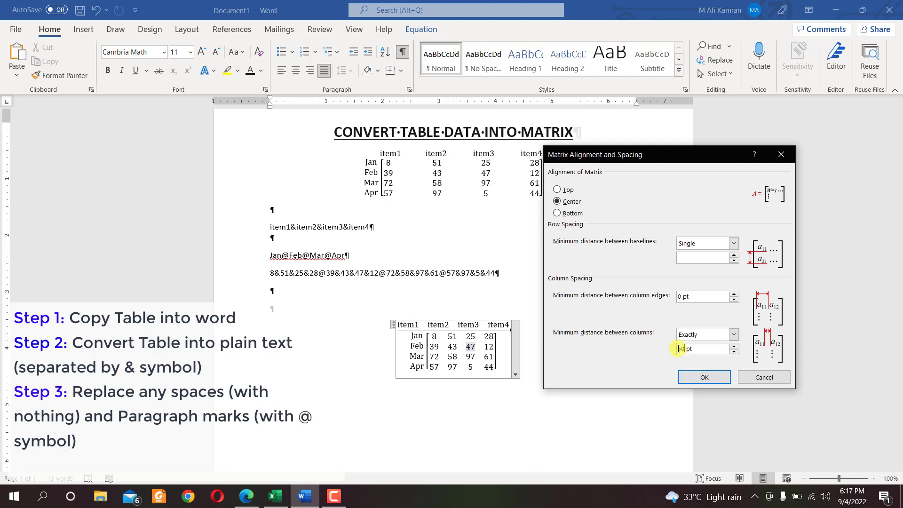
left_click(699, 377)
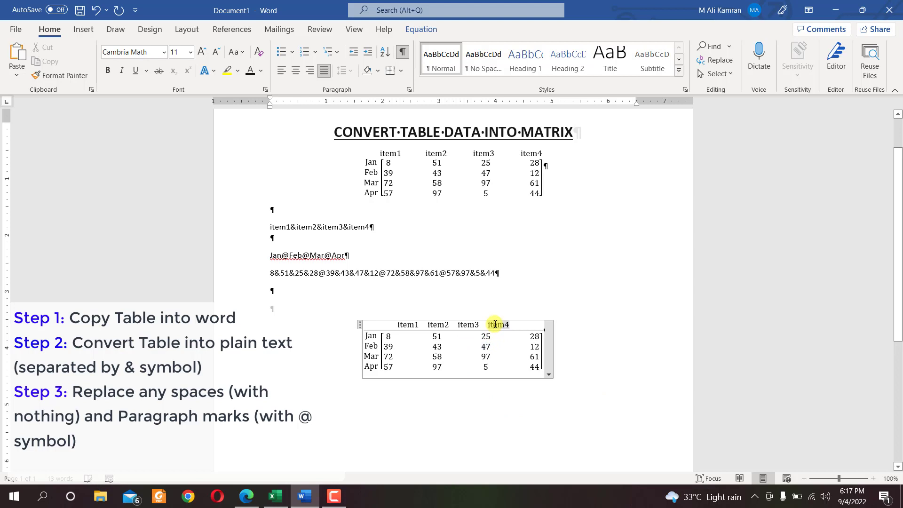
Check how the item1 to item4 headers line up with the value columns beneath them
left_click(438, 324)
left_click(408, 325)
left_click(446, 324)
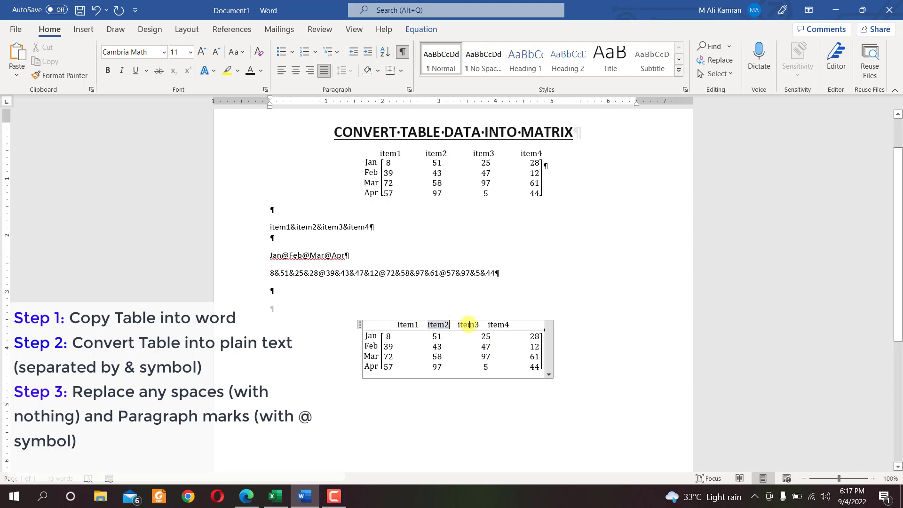
left_click(469, 324)
left_click(501, 325)
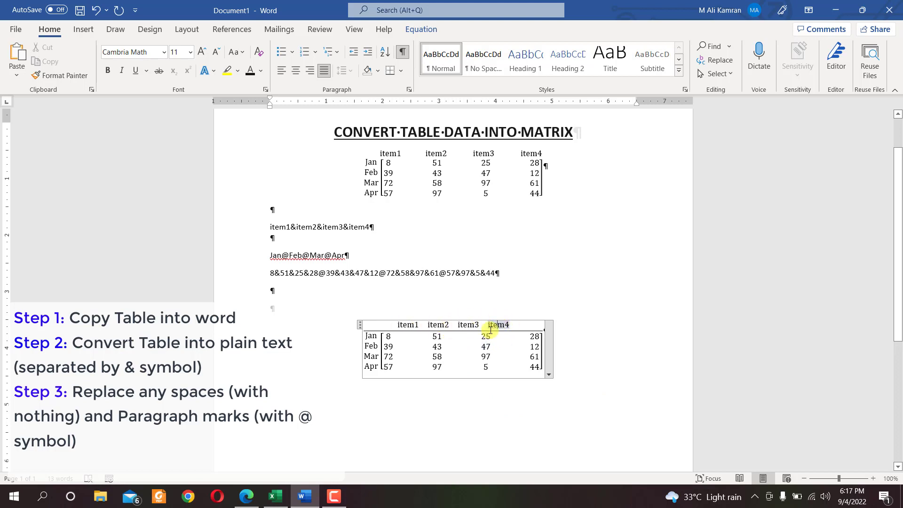
left_click(468, 325)
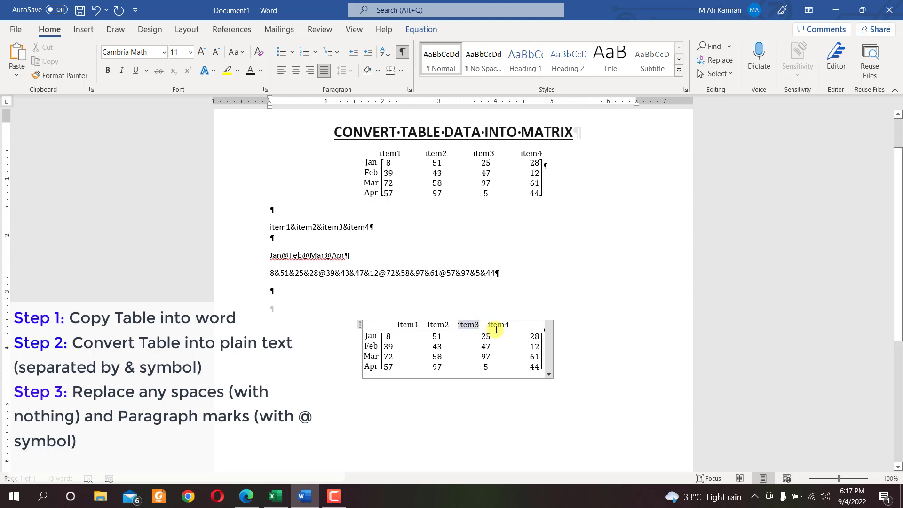
left_click(496, 325)
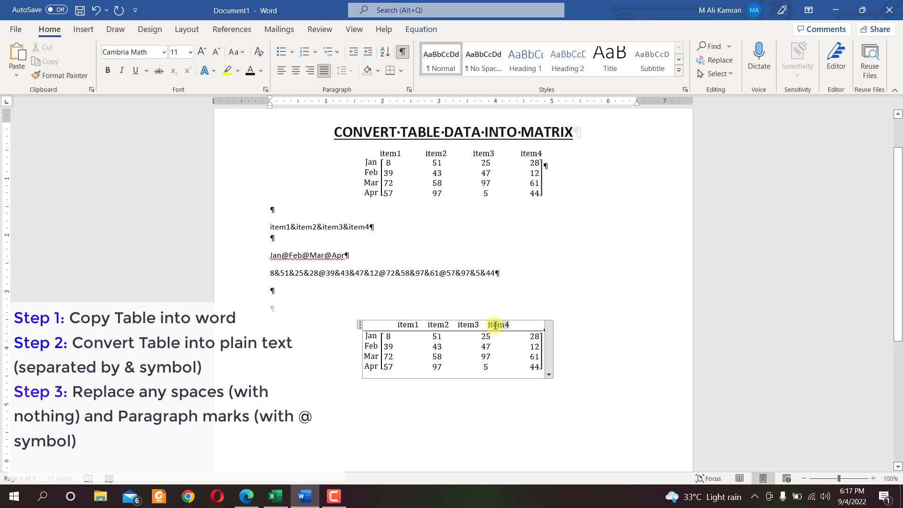
left_click(466, 324)
left_click(442, 325)
left_click(466, 325)
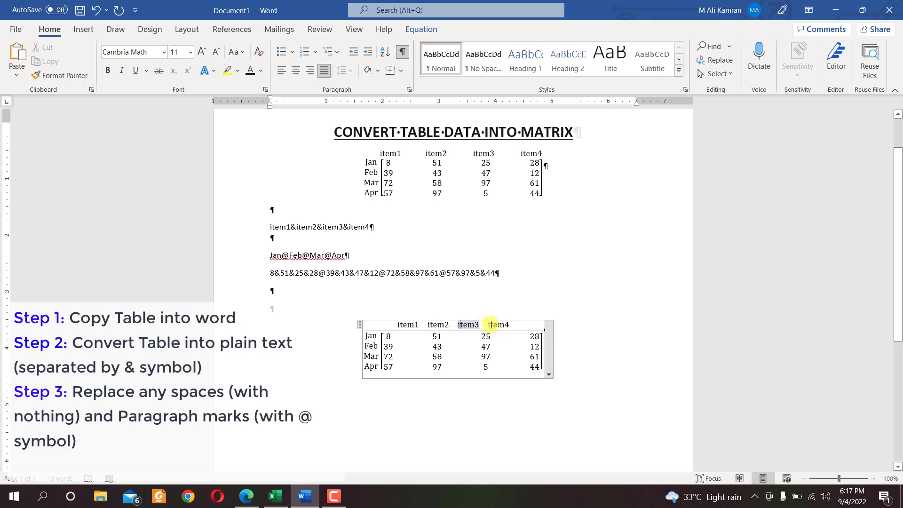
Set the item header matrix's minimum distance between columns to Exactly 25 pt
left_click(495, 325)
right_click(495, 325)
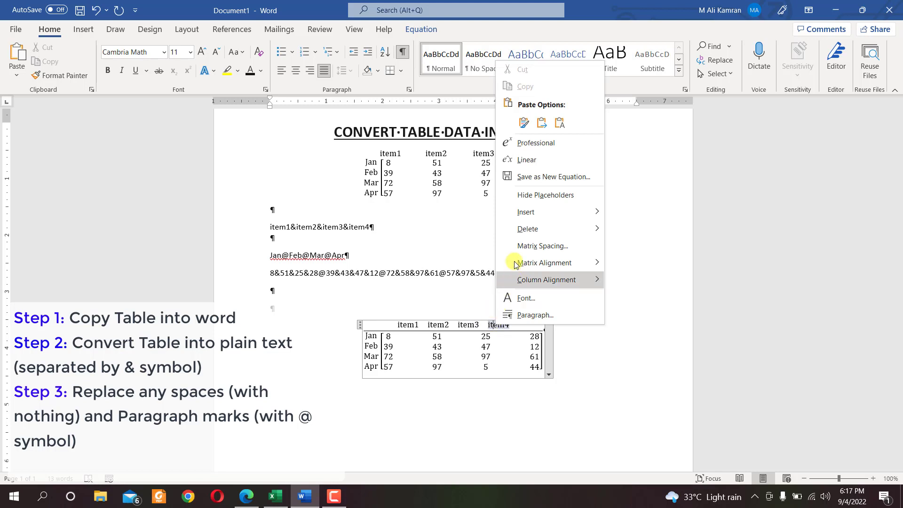
left_click(520, 245)
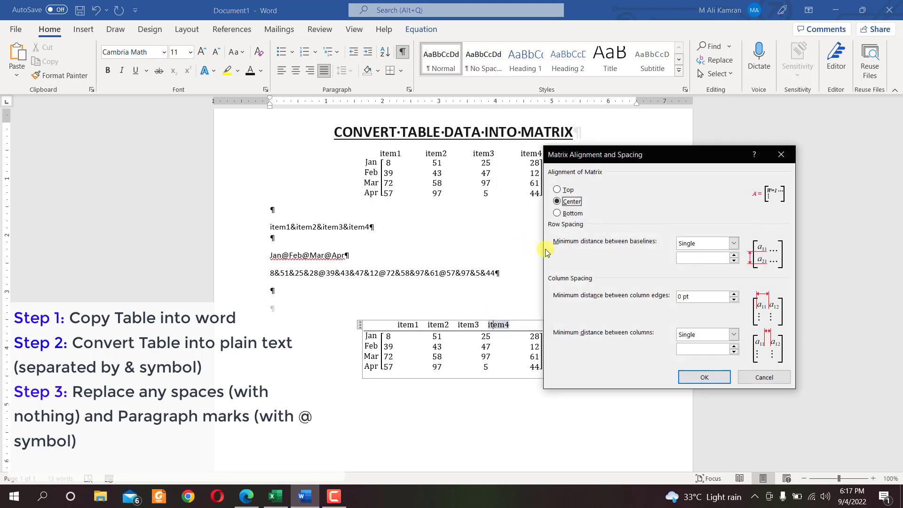
left_click(734, 335)
left_click(701, 371)
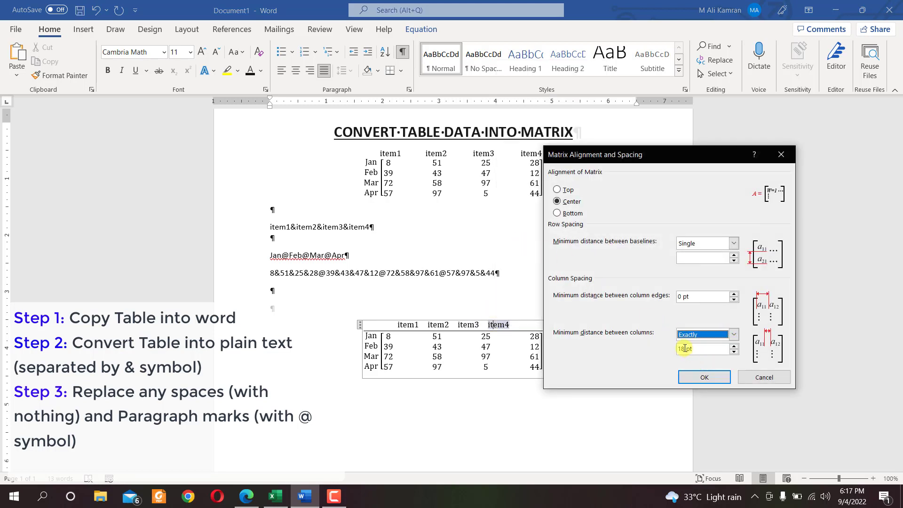
left_click(678, 348)
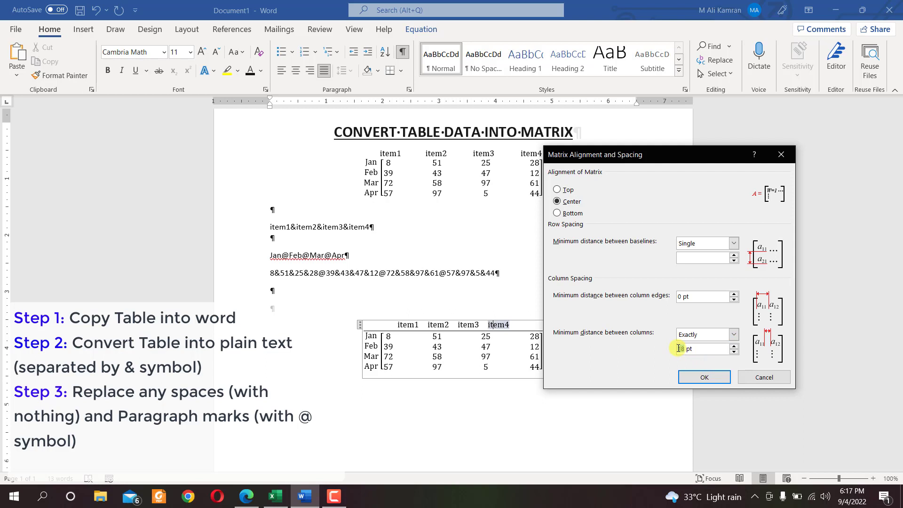
left_click(708, 374)
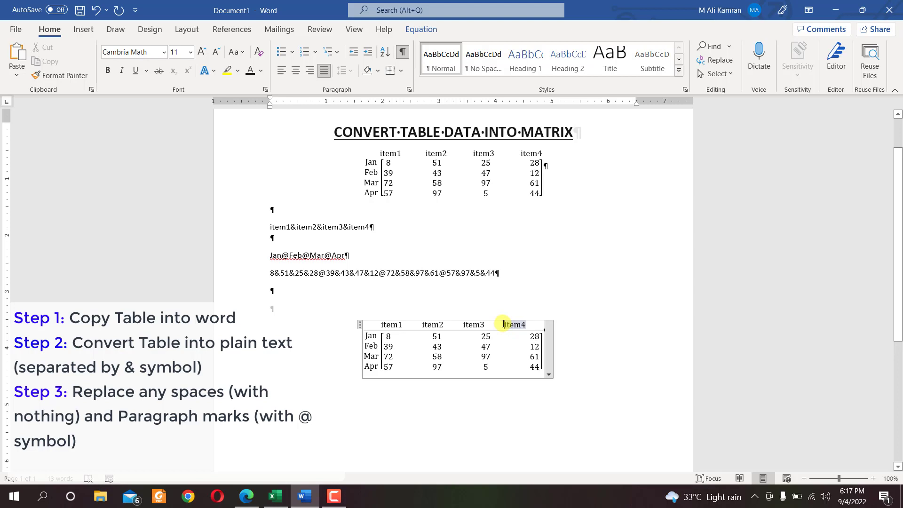
Increase the item header matrix's minimum distance between columns to 27 pt
right_click(503, 324)
left_click(541, 244)
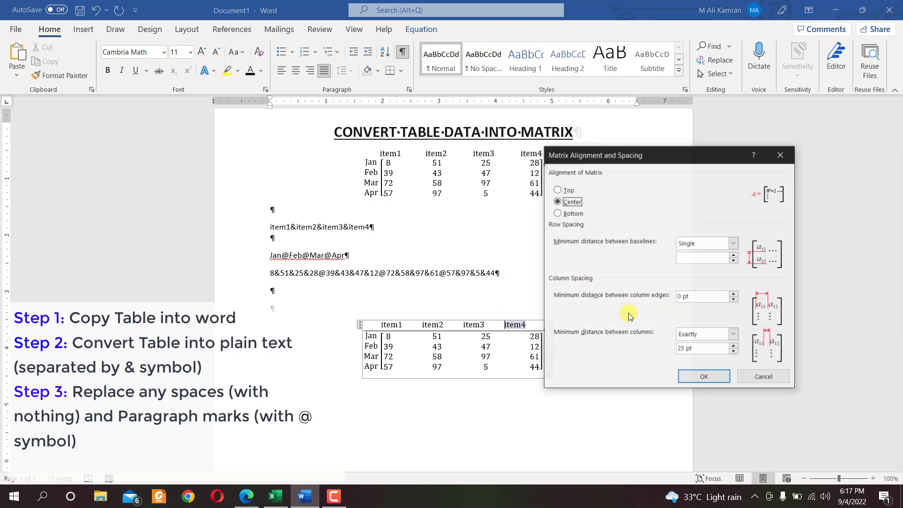
left_click_drag(683, 350, 676, 351)
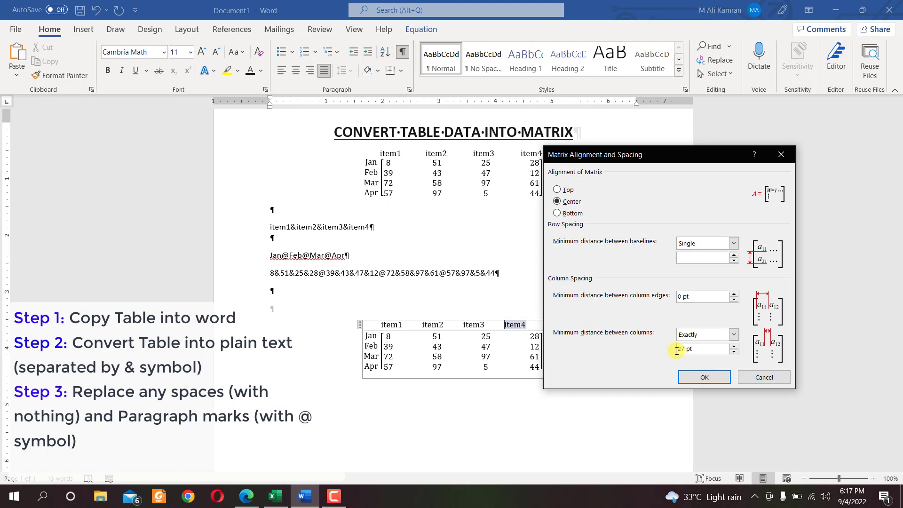
left_click(704, 377)
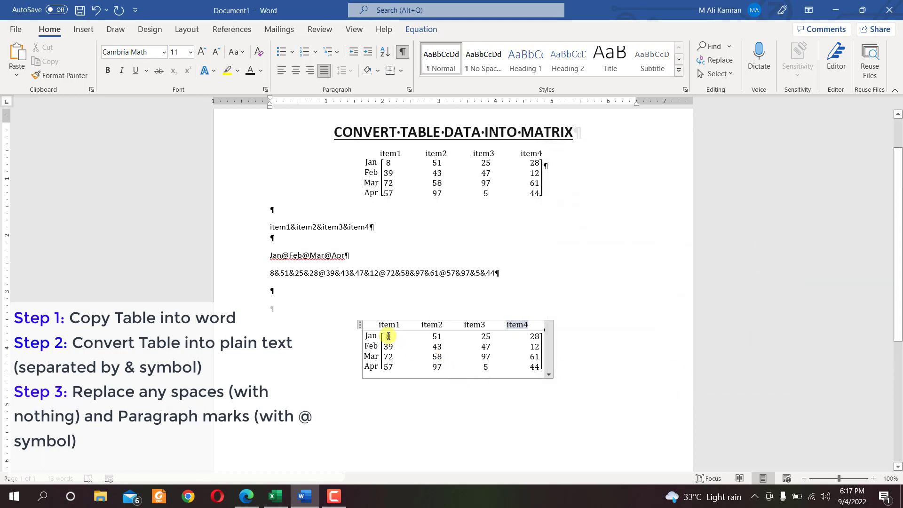
Insert spaces in front of the item1, item4, item3 and item2 headers to centre them over their value columns
left_click(381, 324)
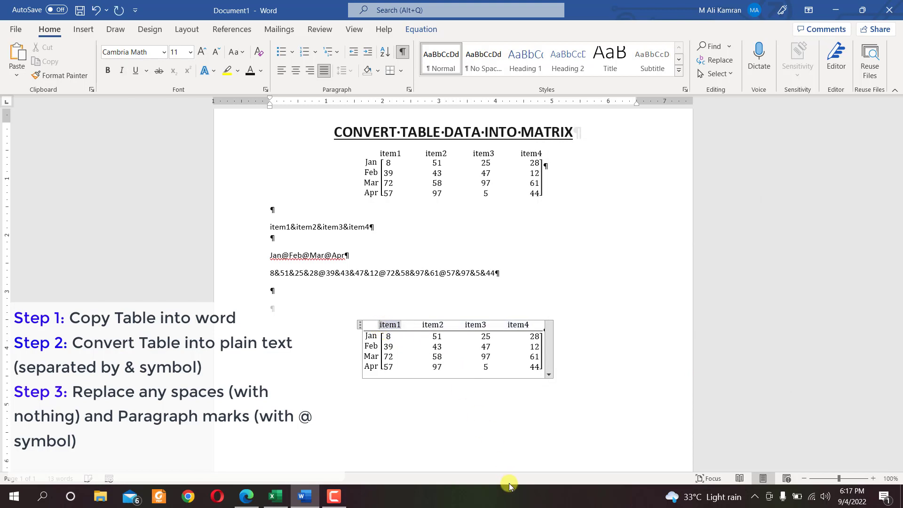
key("ctrl+z")
key("ctrl+z")
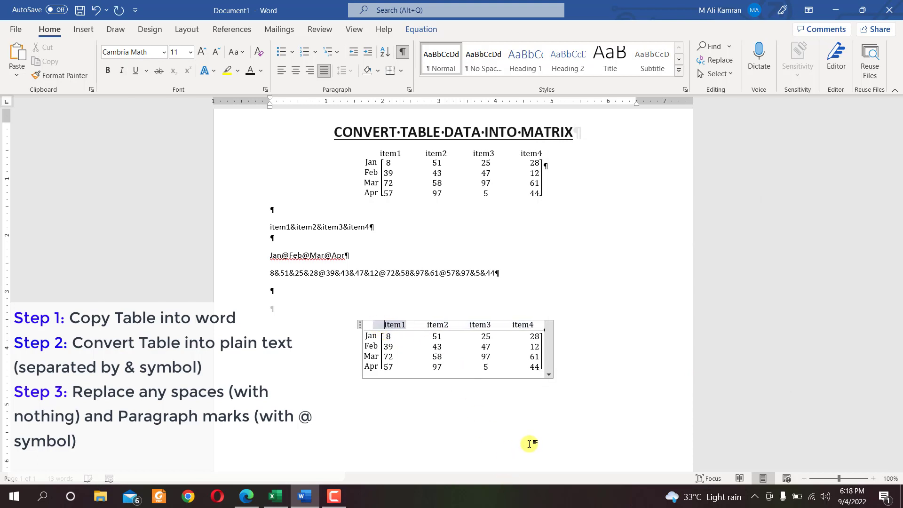
left_click(512, 322)
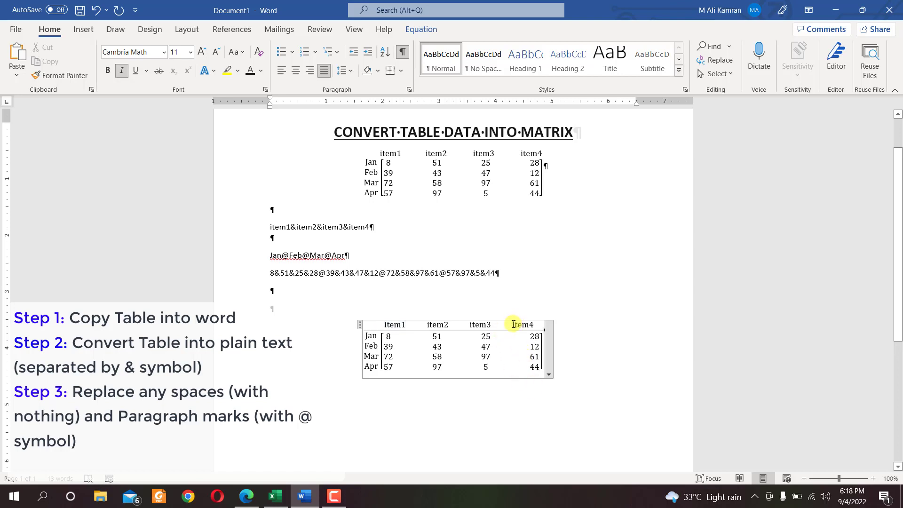
double_click(513, 324)
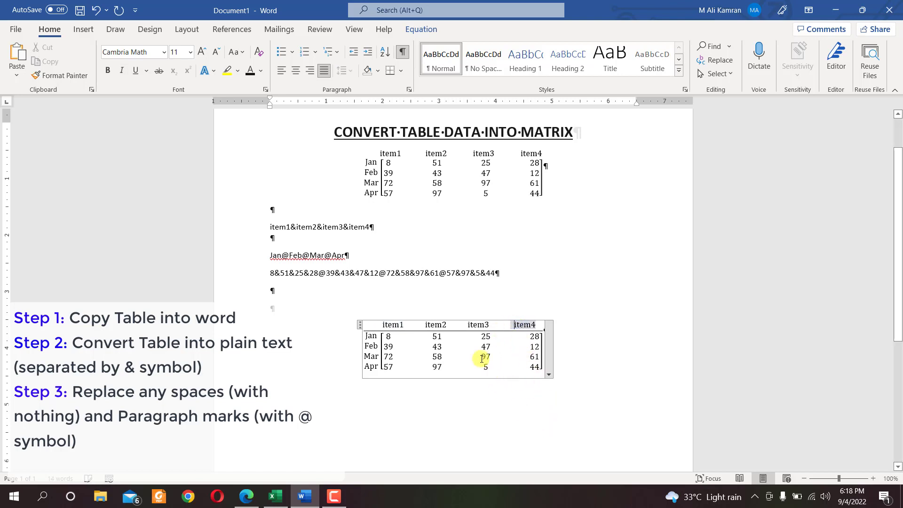
double_click(467, 324)
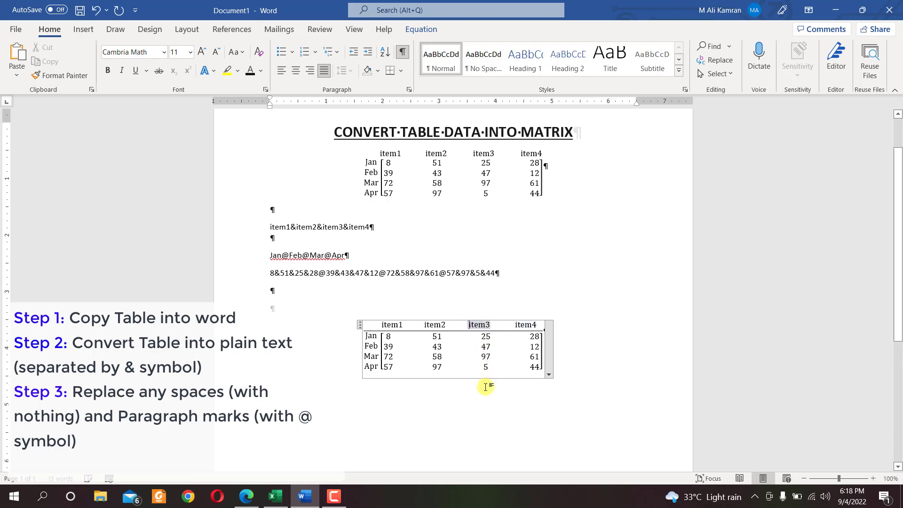
double_click(424, 325)
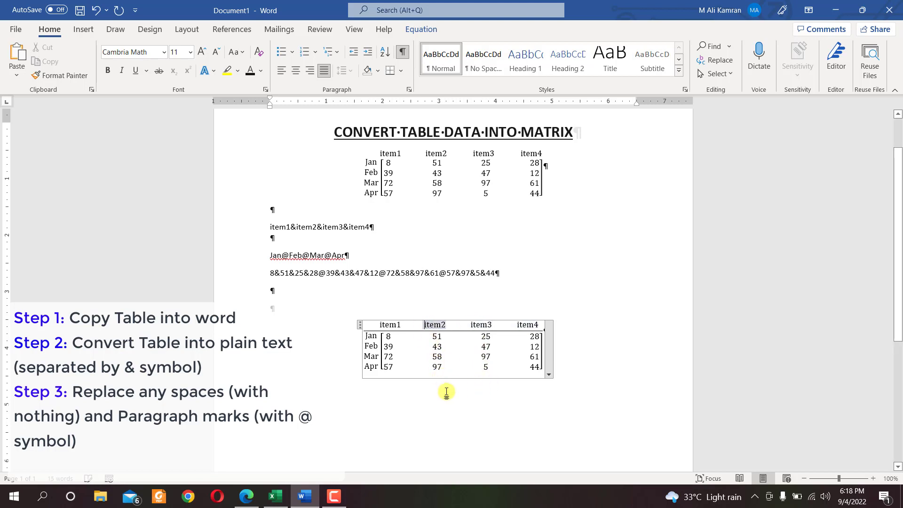
left_click(498, 414)
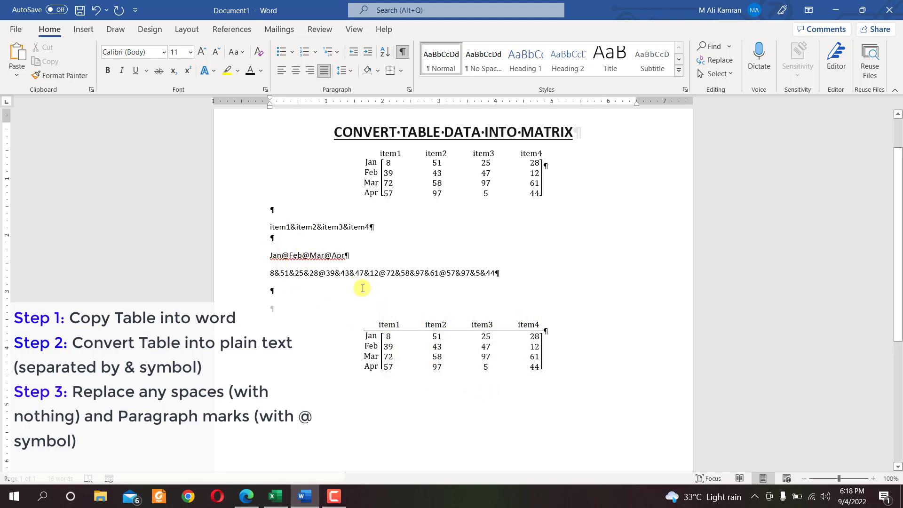
Add a space before the number in each header so they read item 1, item 2, item 3 and item 4
left_click(396, 326)
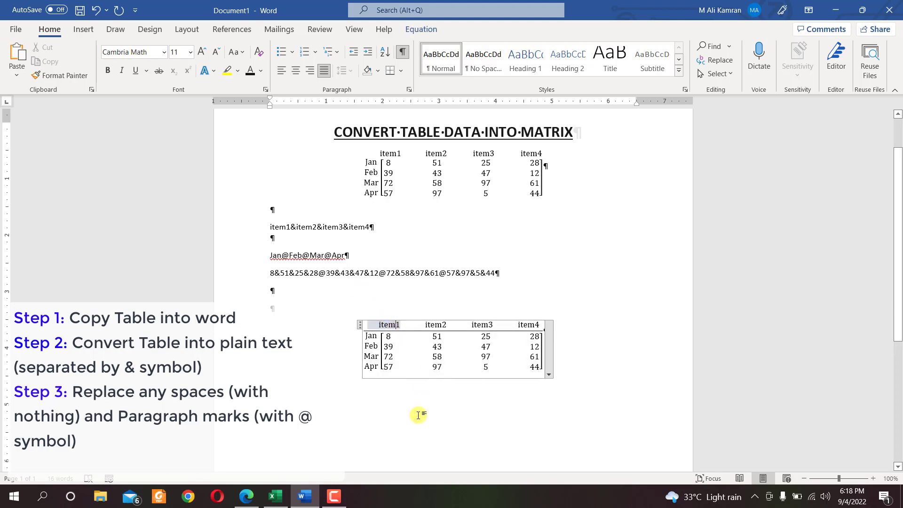
left_click(442, 324)
left_click(485, 324)
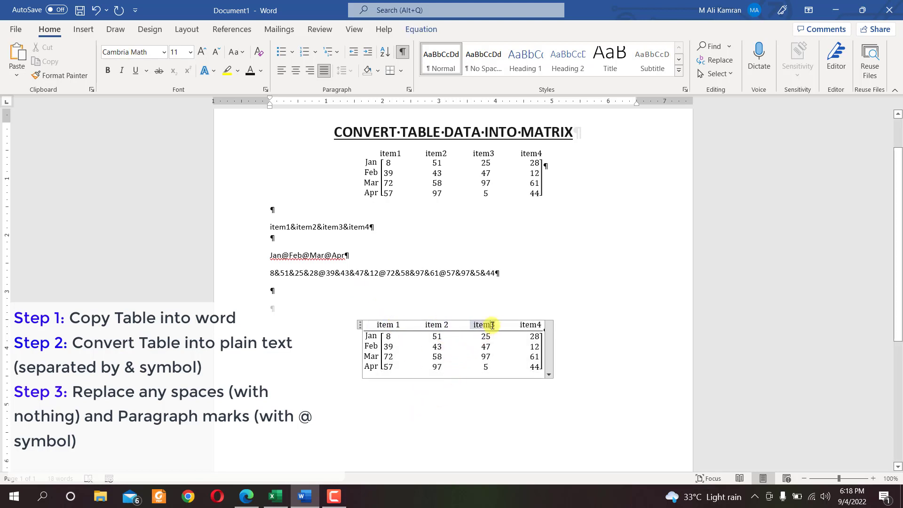
left_click(539, 325)
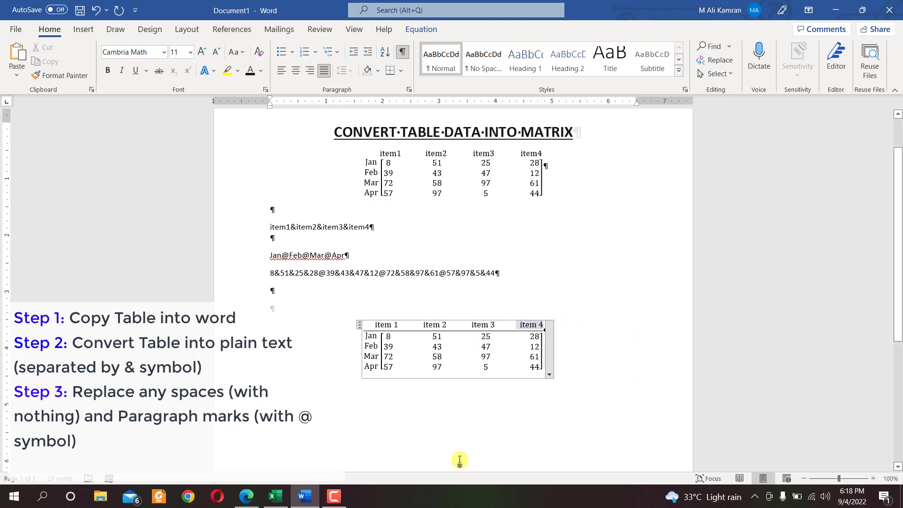
left_click(453, 444)
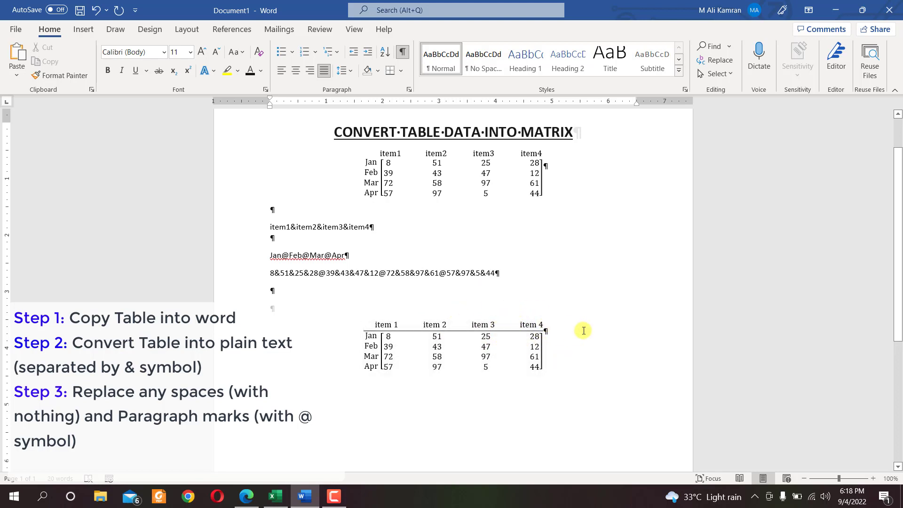
Remove the fraction bar between the item headers and the bracketed matrix in the lower equation
left_click(360, 324)
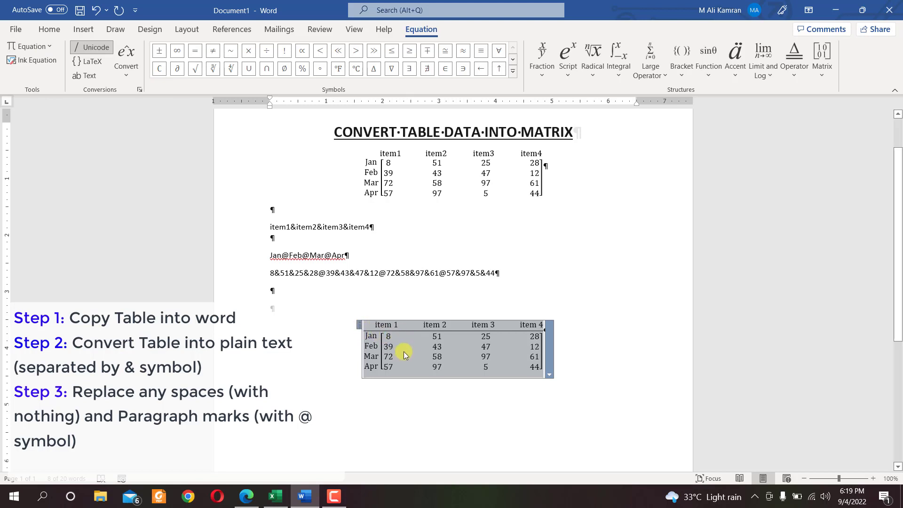
right_click(390, 338)
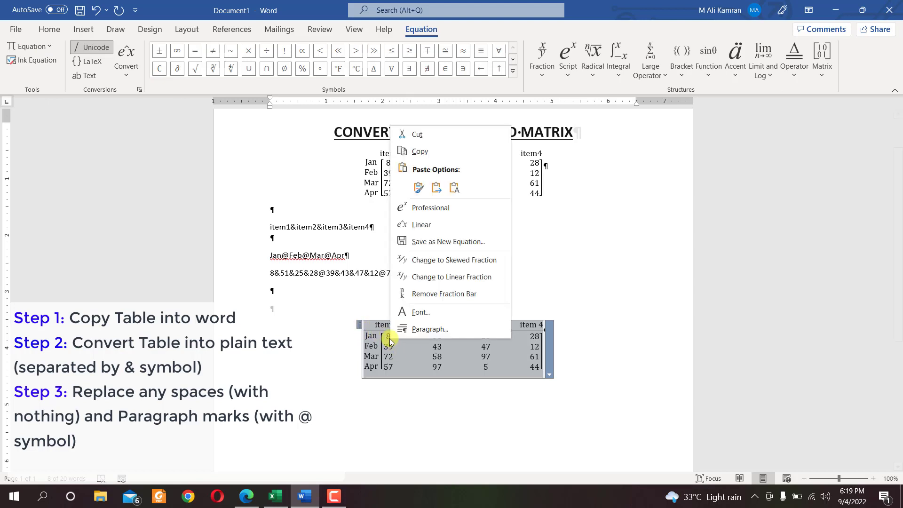
left_click(442, 294)
left_click(599, 355)
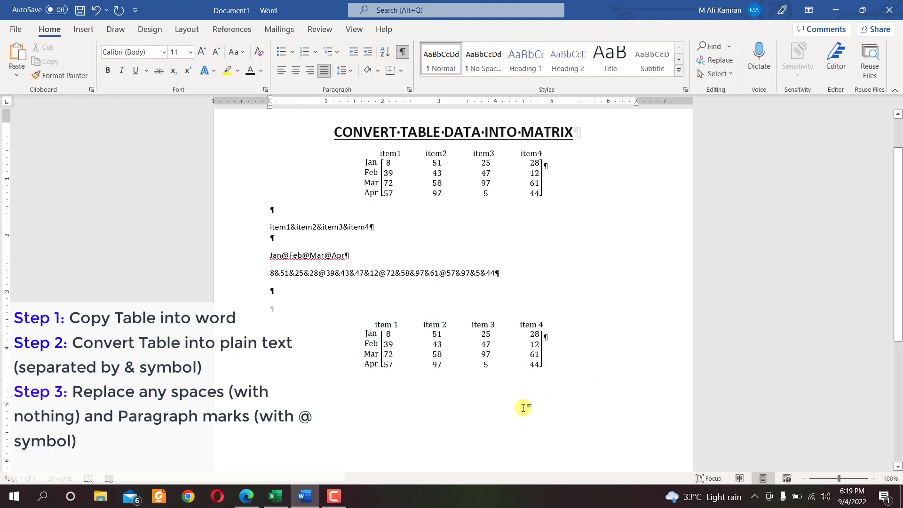
Switch to the Excel workbook to compare its source table with the finished matrix, then return to Word
left_click(275, 497)
left_click(805, 282)
left_click_drag(704, 209, 846, 253)
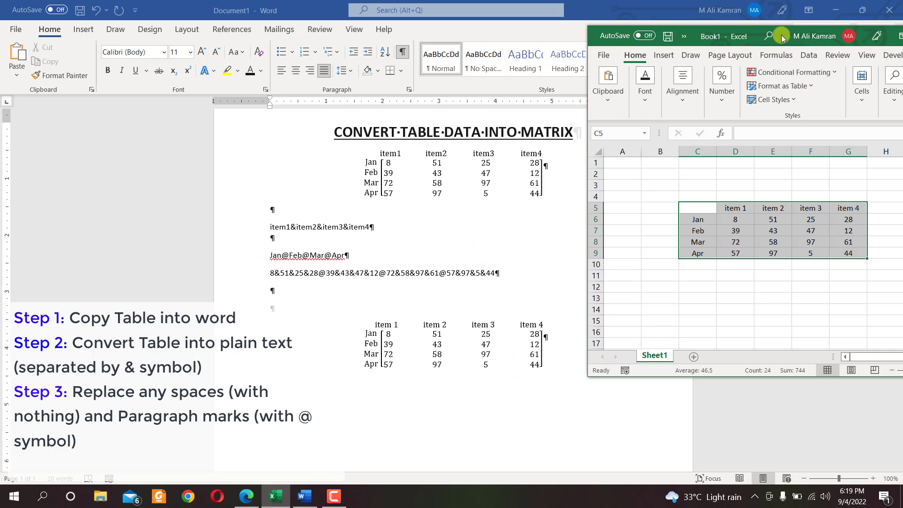
left_click_drag(781, 34, 401, 42)
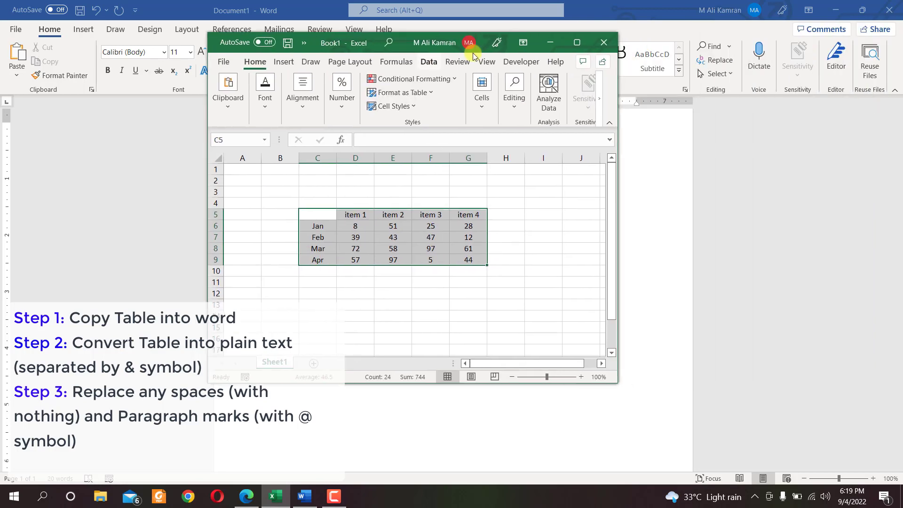
left_click(551, 46)
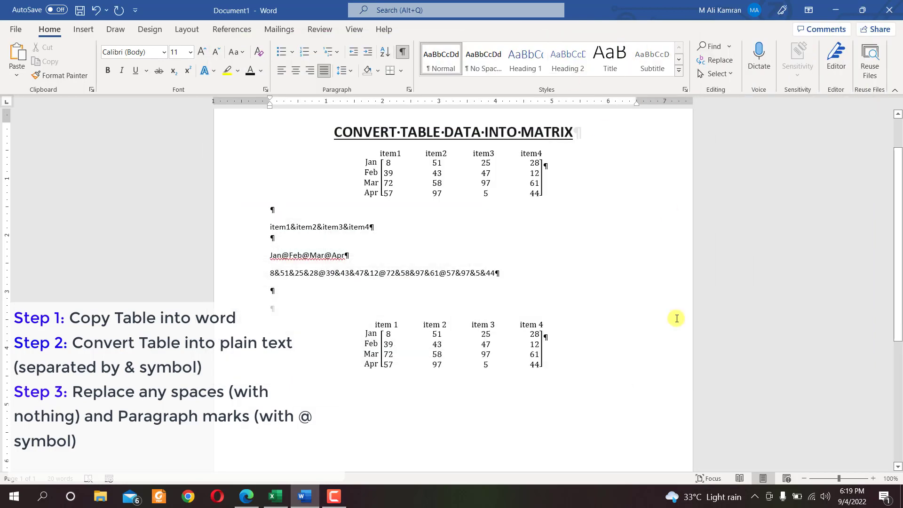